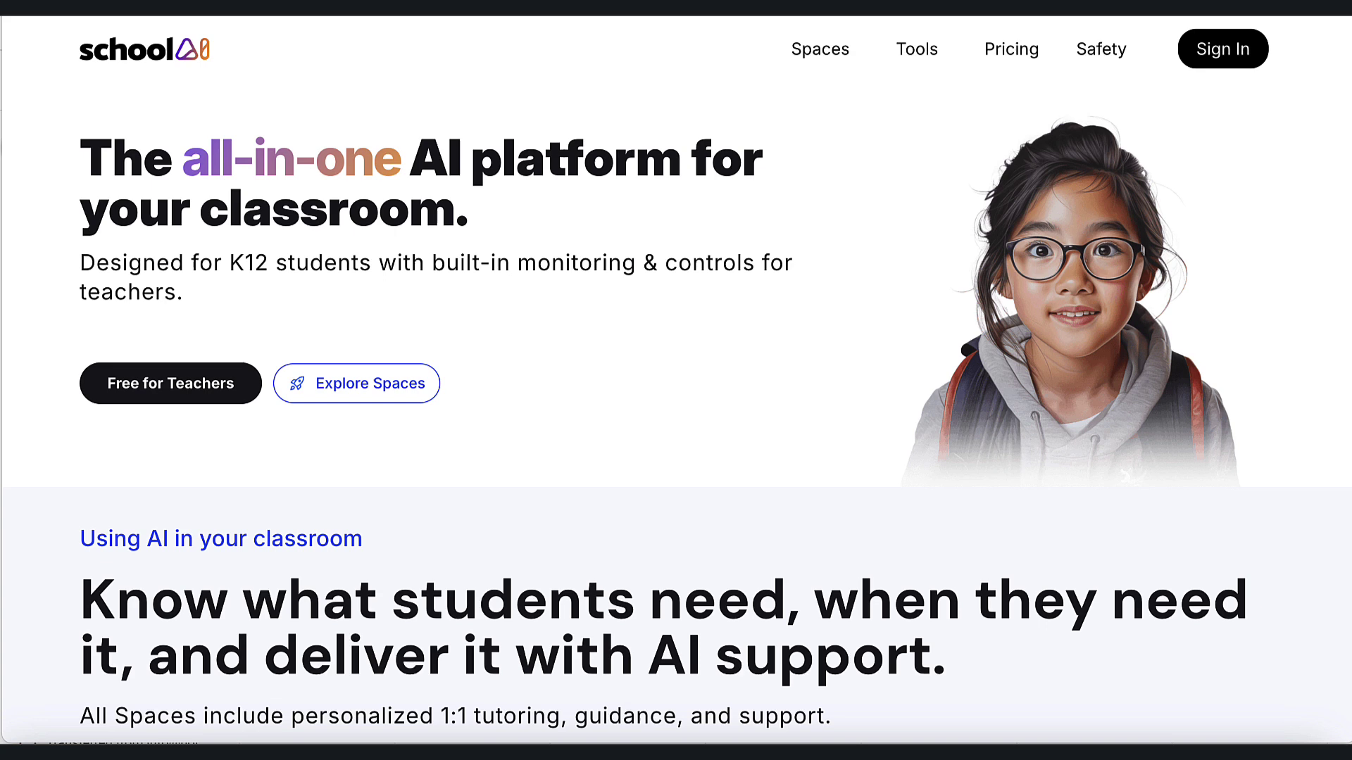
left_click(1197, 50)
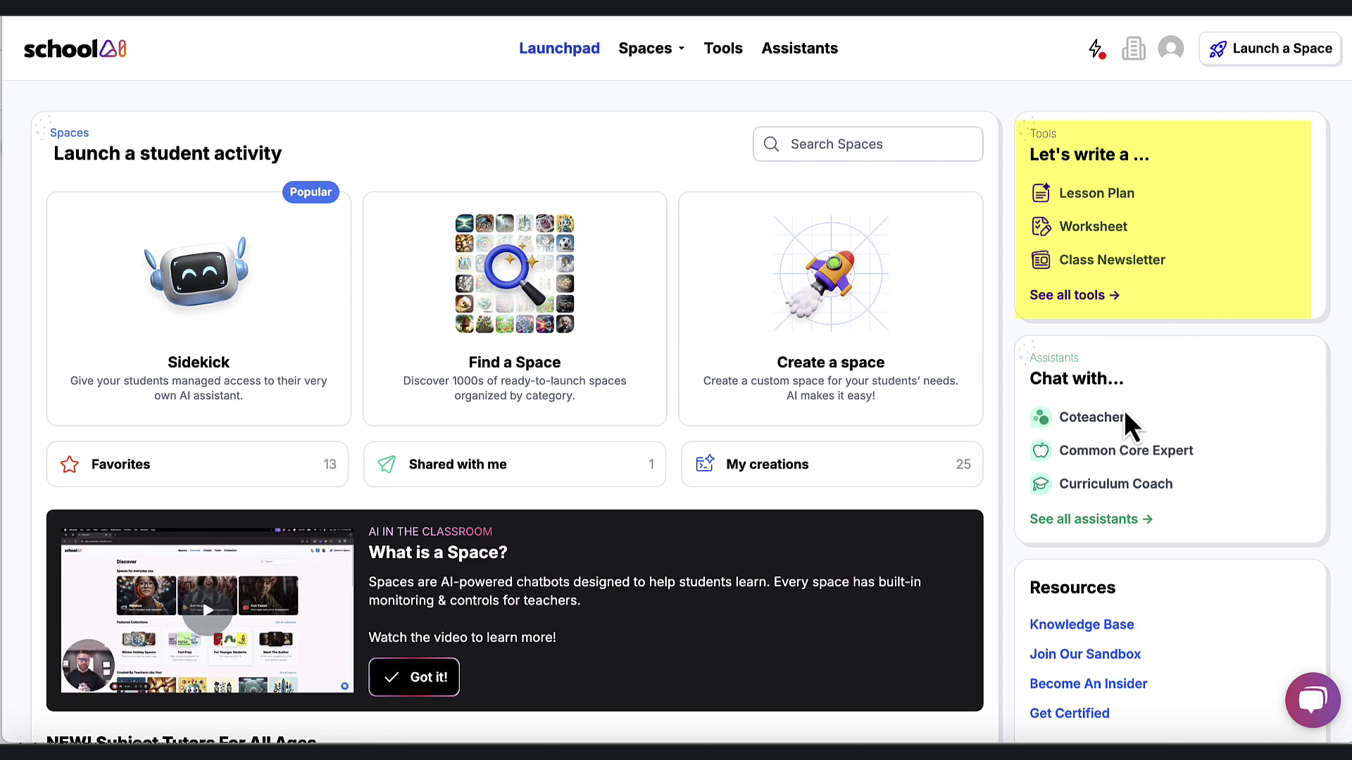
scroll(1125, 470, "down", 1)
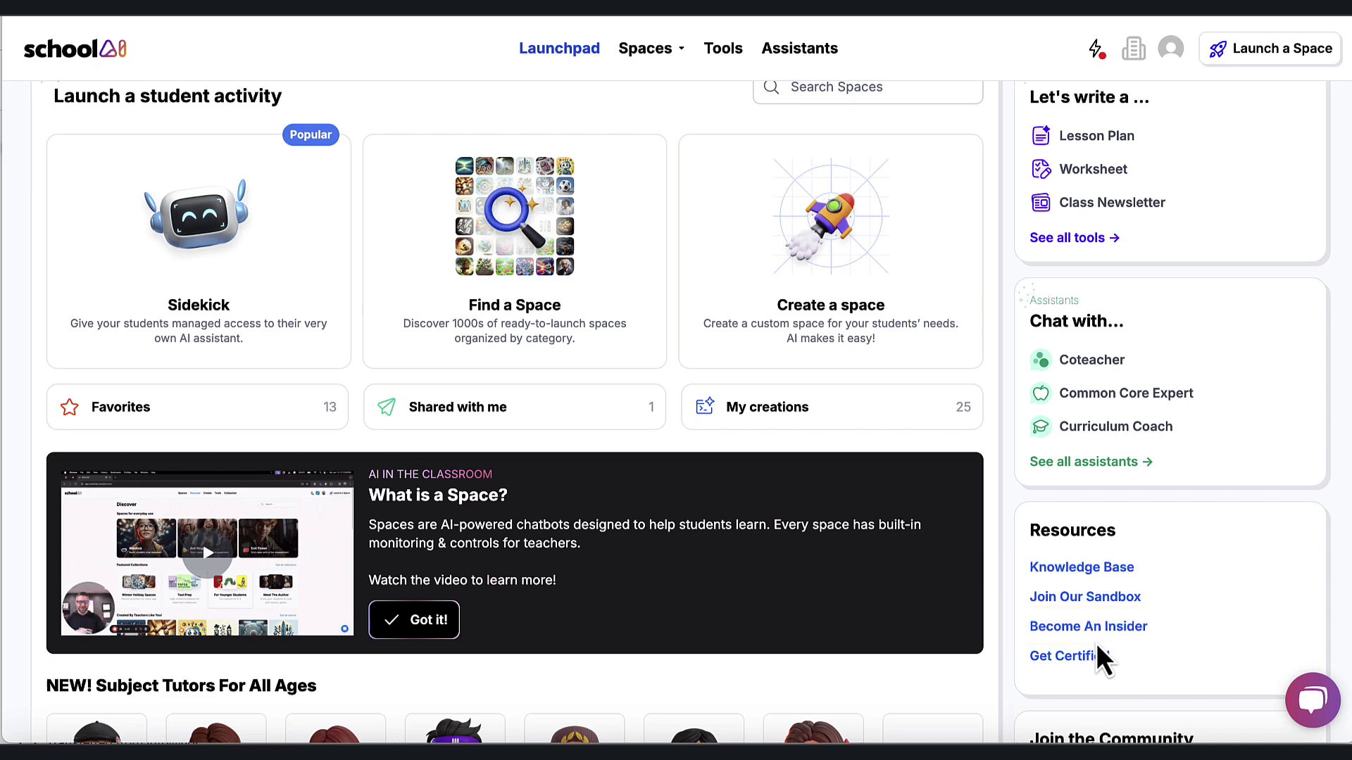
scroll(930, 476, "up", 1)
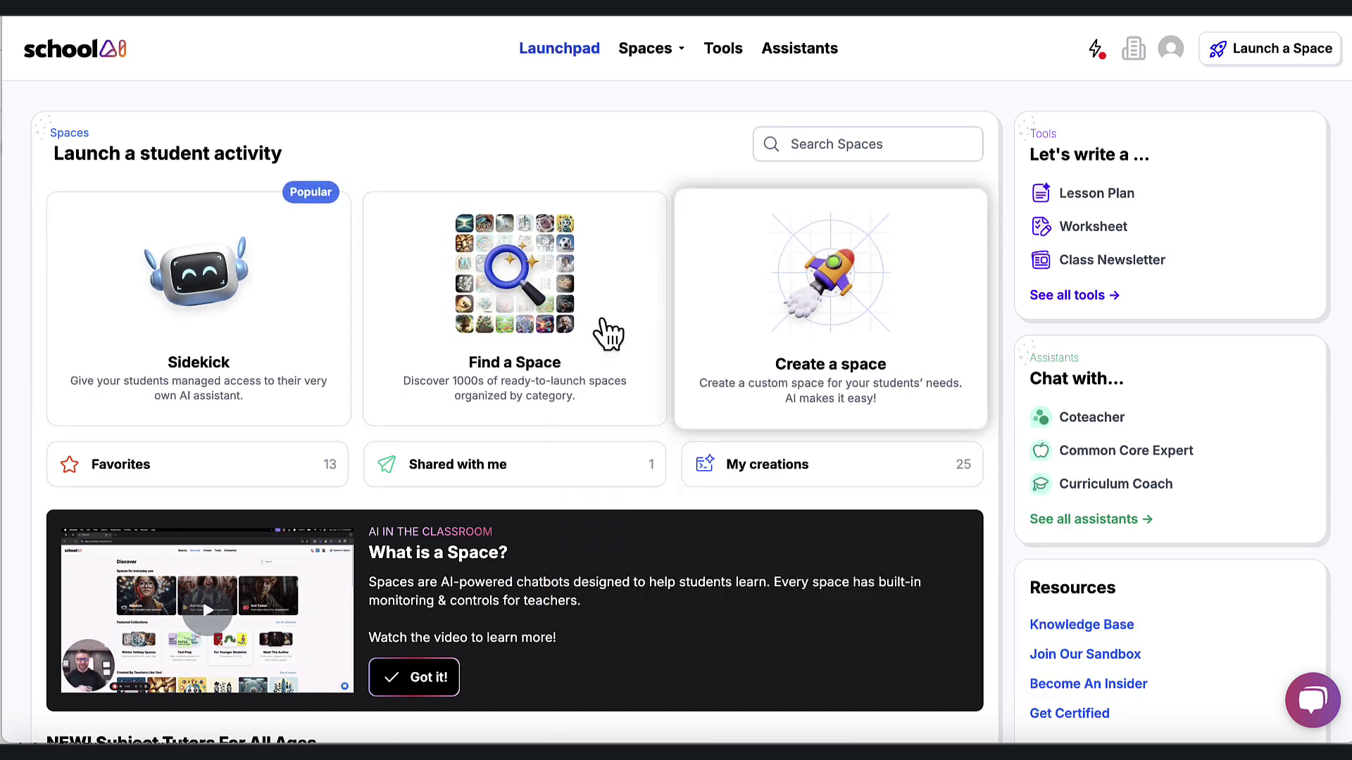
- Open Find a Space and scroll down to Featured Collections and Created By Teachers Like You
left_click(501, 358)
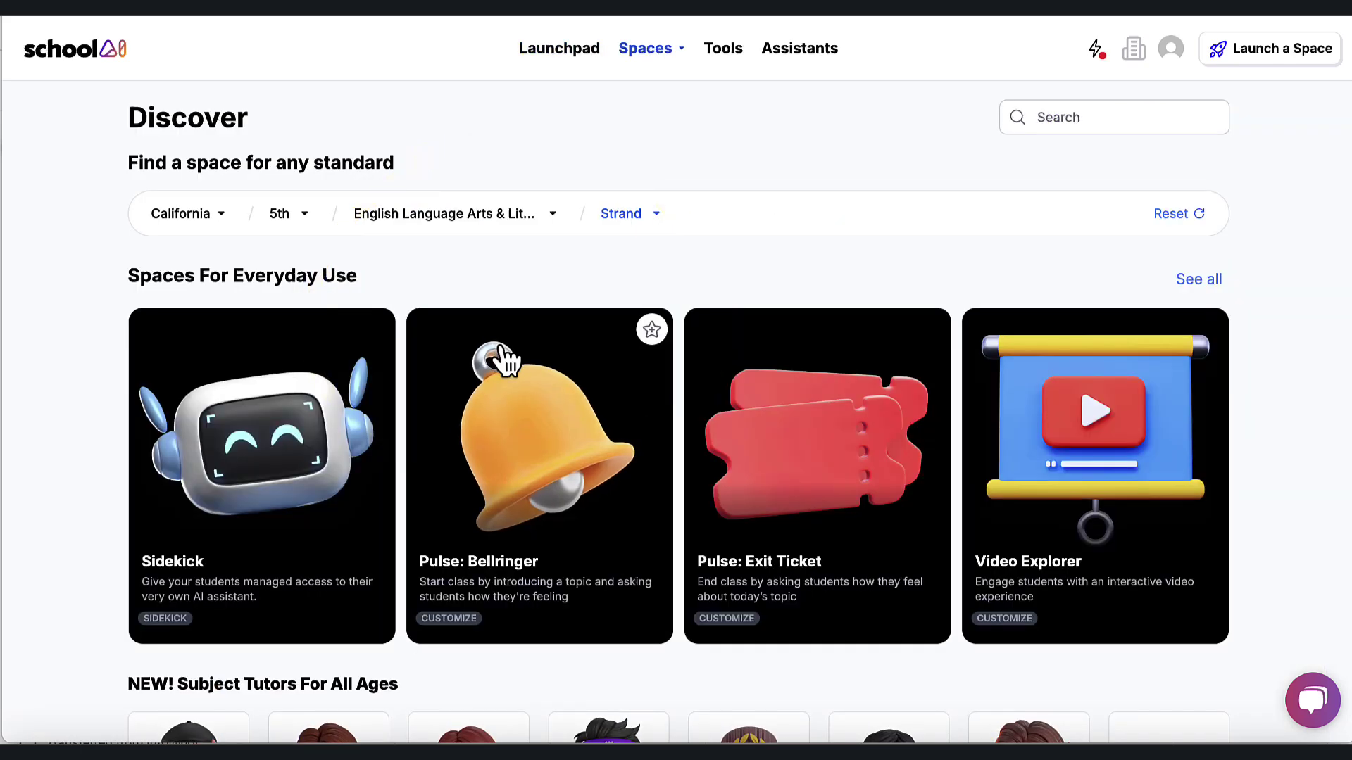
scroll(502, 358, "down", 2)
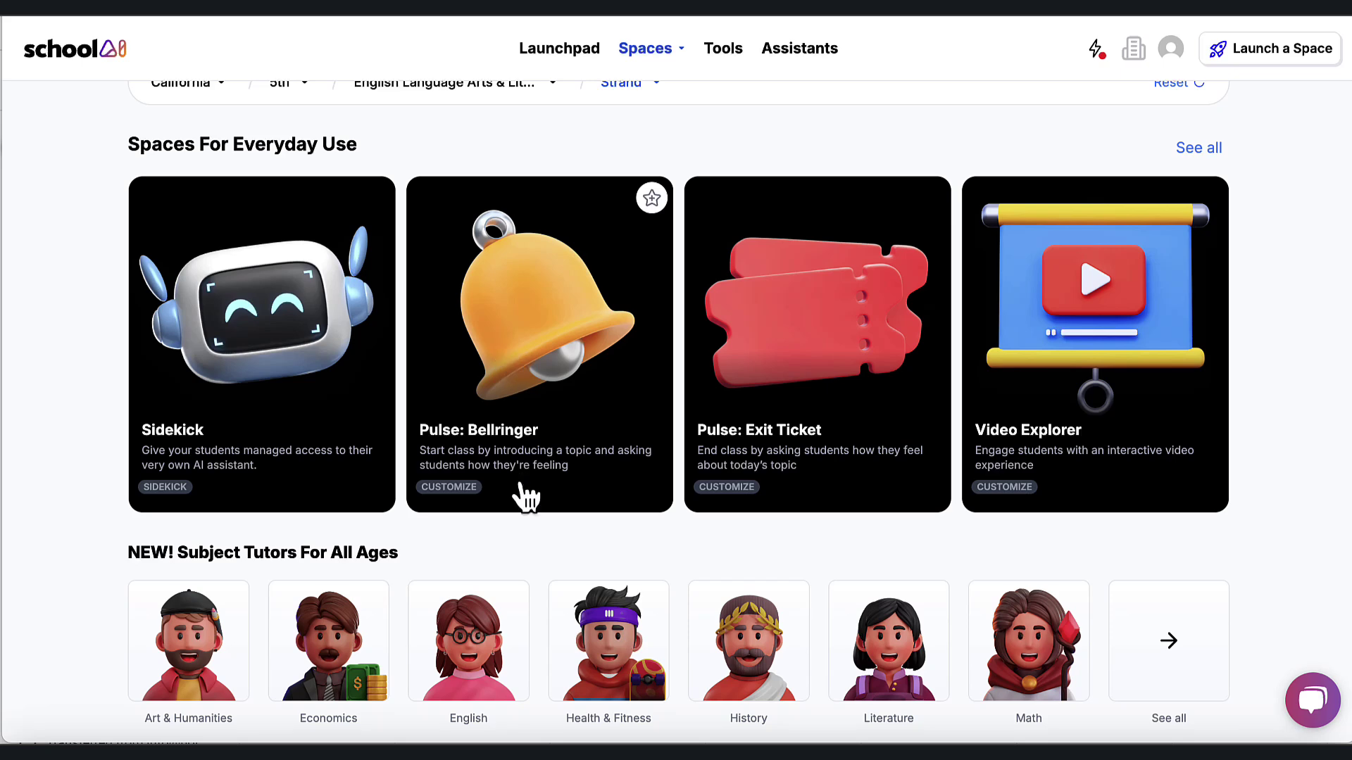
scroll(513, 572, "down", 2)
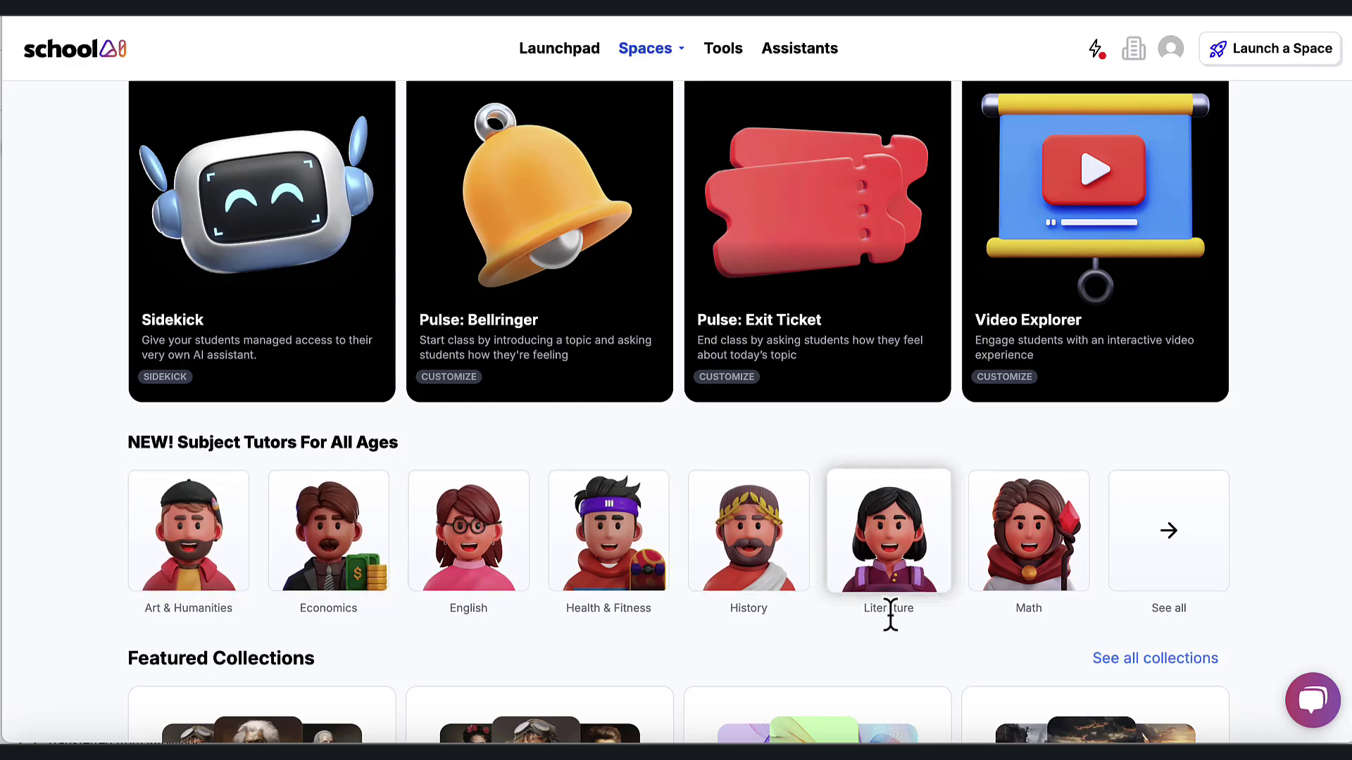
scroll(875, 653, "down", 4)
scroll(873, 640, "down", 4)
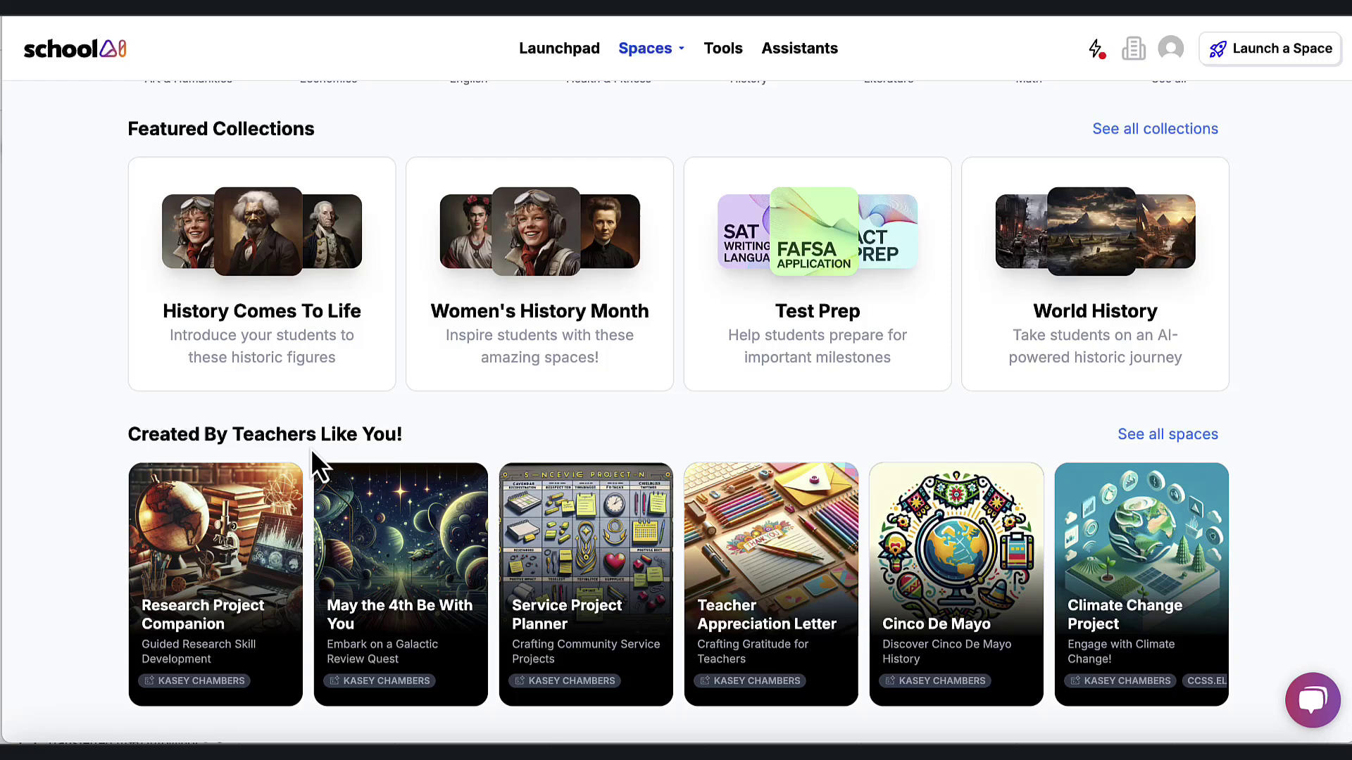
- Show every space created by teachers and scroll through the full list
left_click(1168, 435)
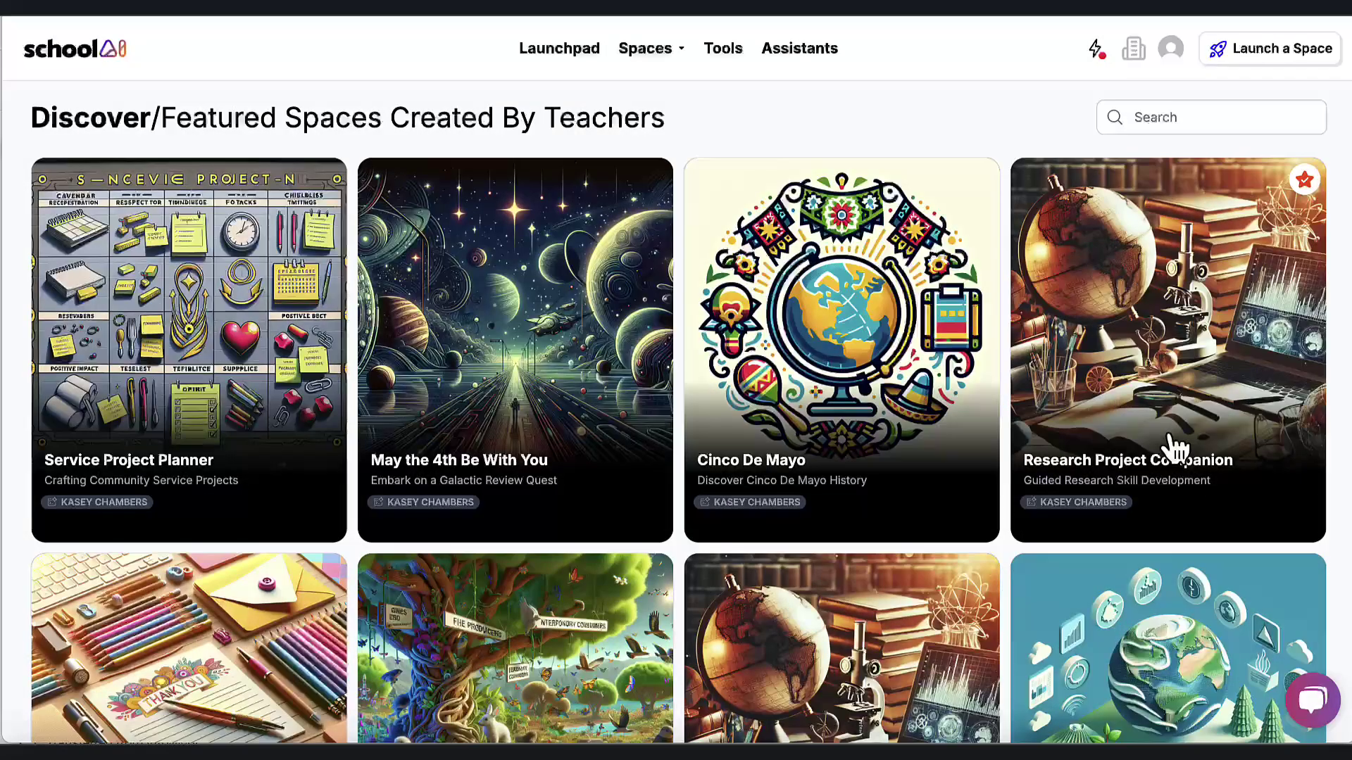
scroll(1172, 445, "down", 1)
scroll(1174, 449, "down", 5)
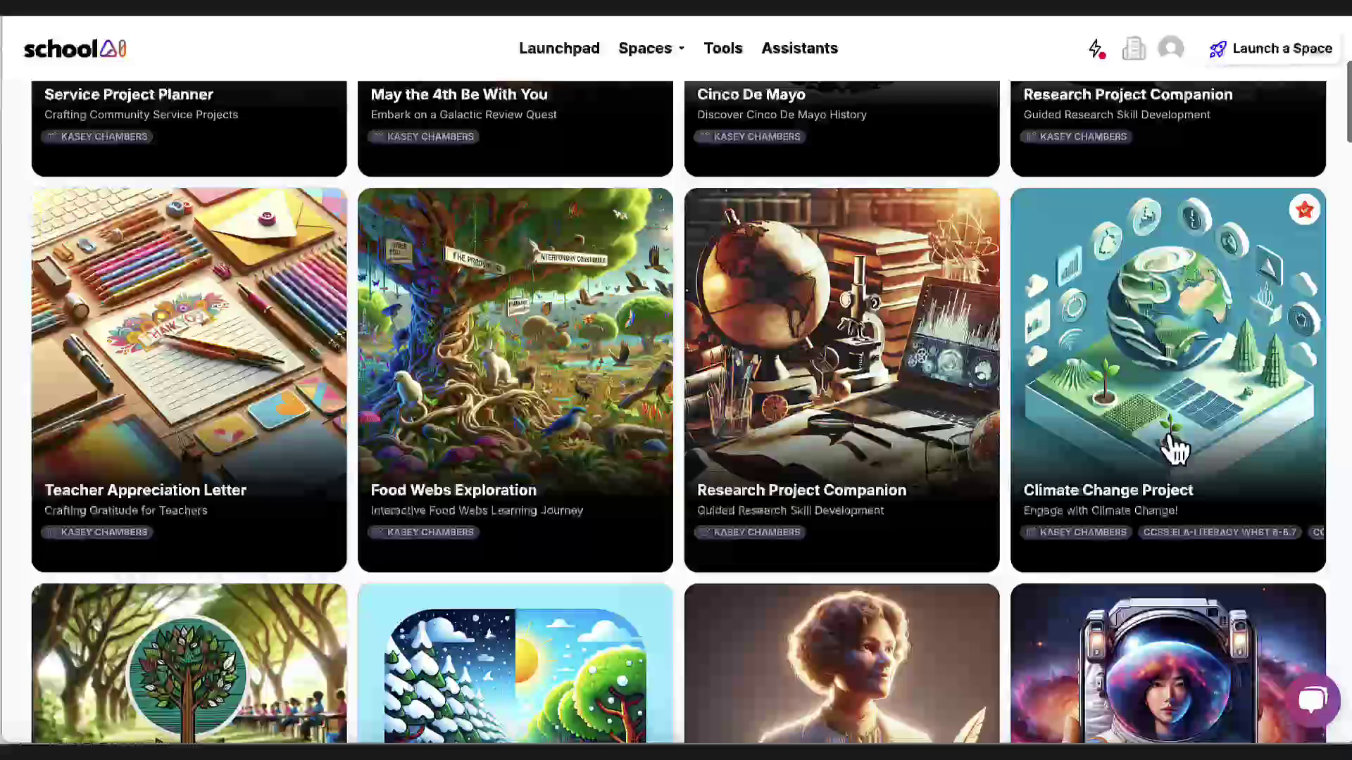
scroll(1174, 449, "down", 8)
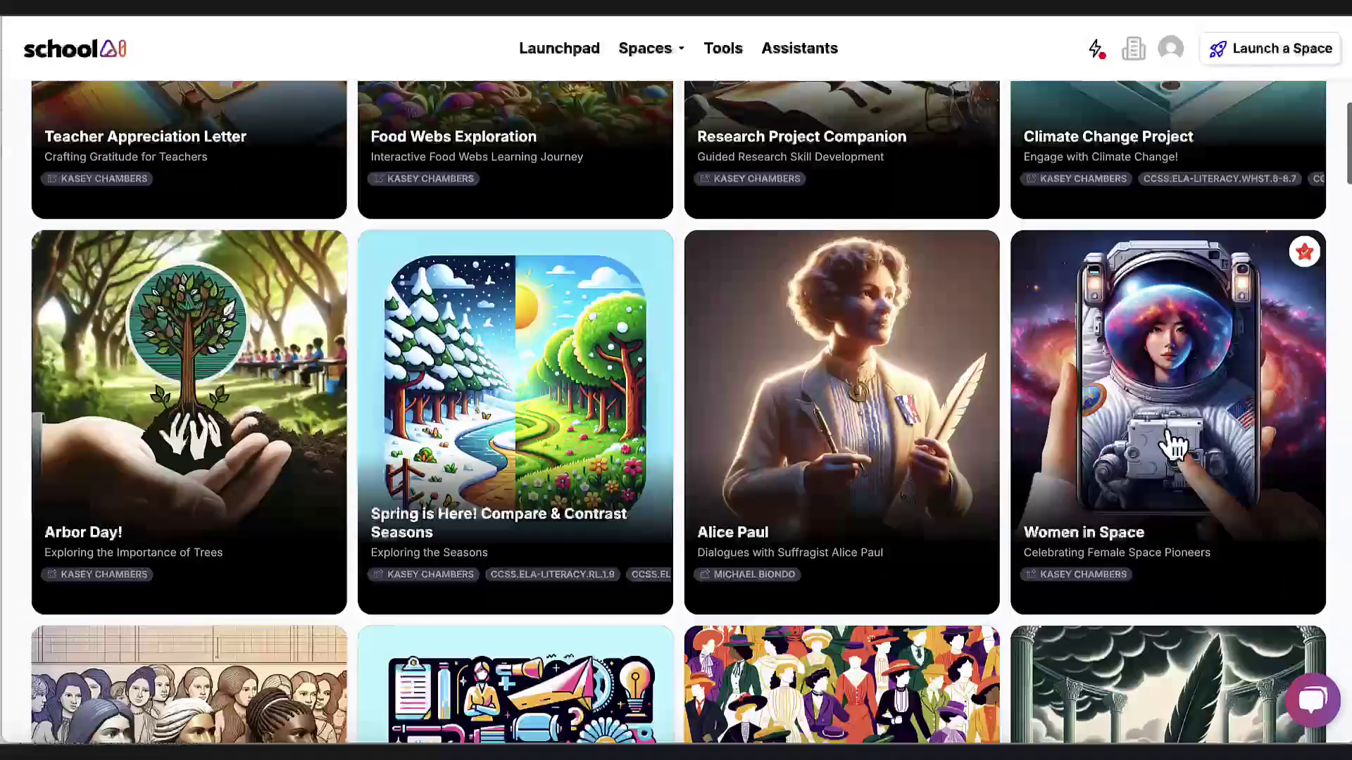
scroll(1172, 442, "down", 1)
scroll(1172, 442, "down", 2)
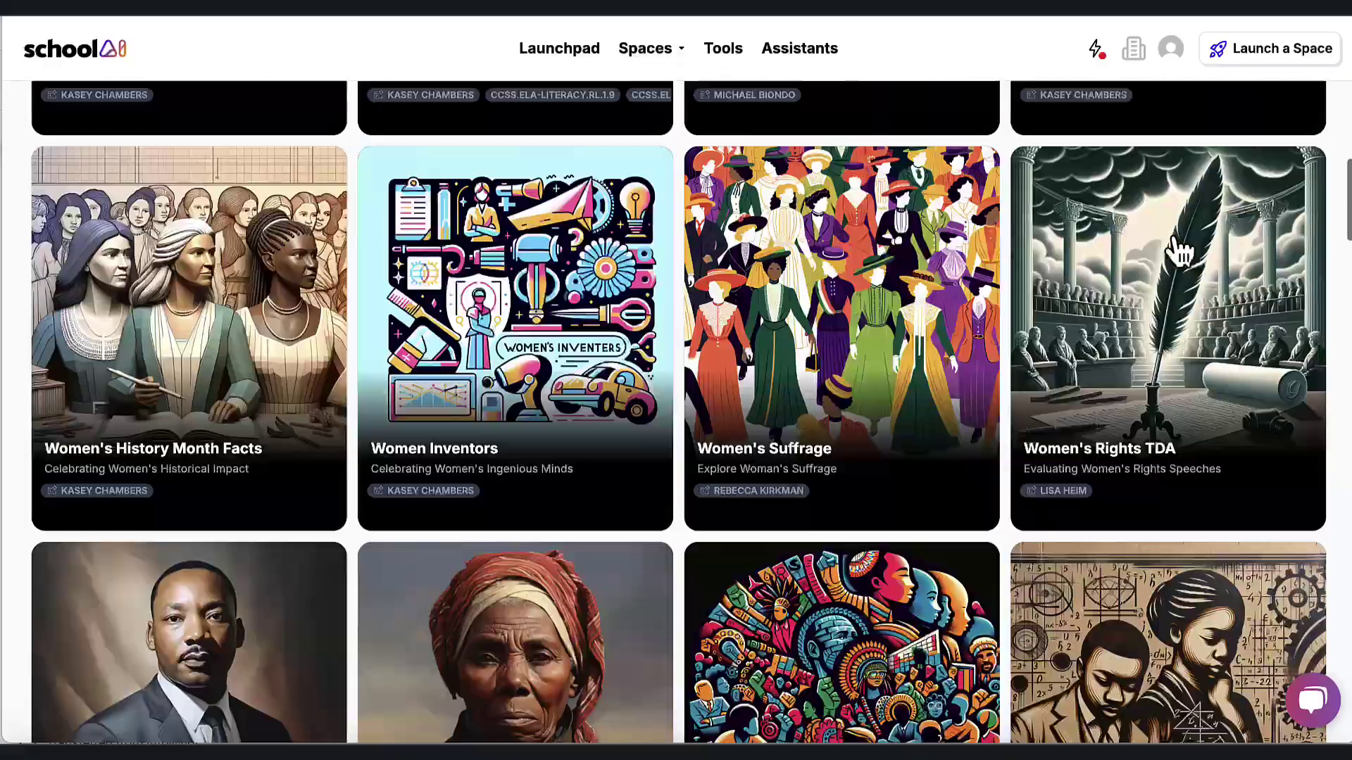
scroll(1181, 250, "up", 12)
scroll(1181, 250, "up", 5)
- Search the teacher-created spaces for 'opinion' and browse the matching results
left_click(1168, 117)
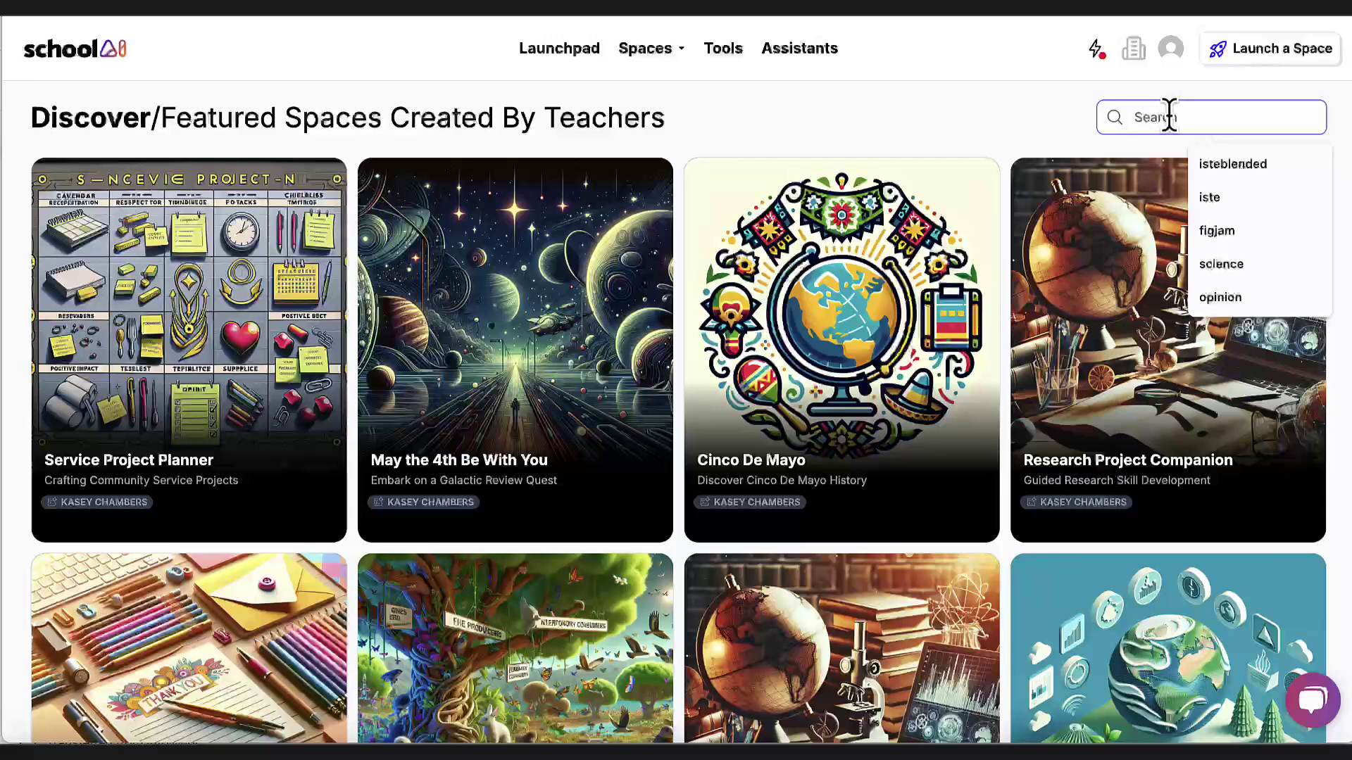
type("opi")
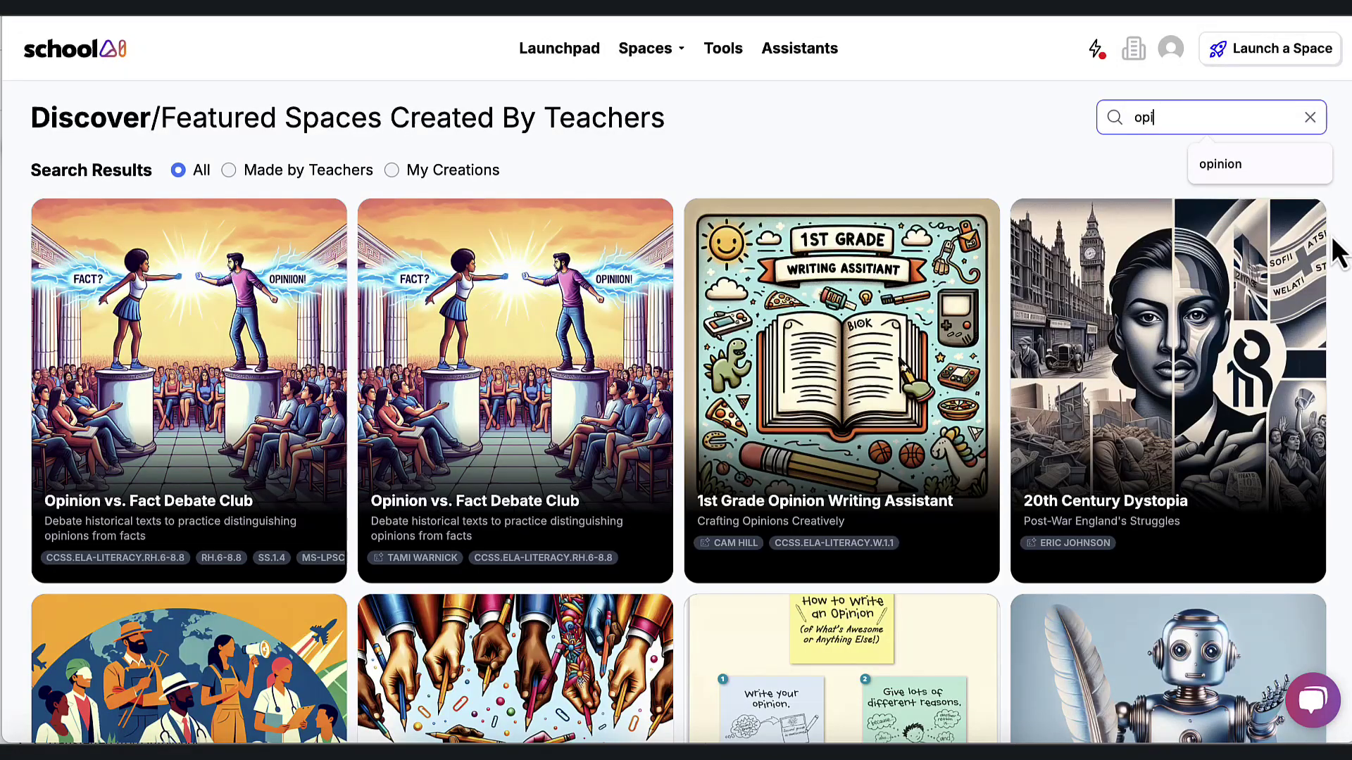
left_click(1244, 167)
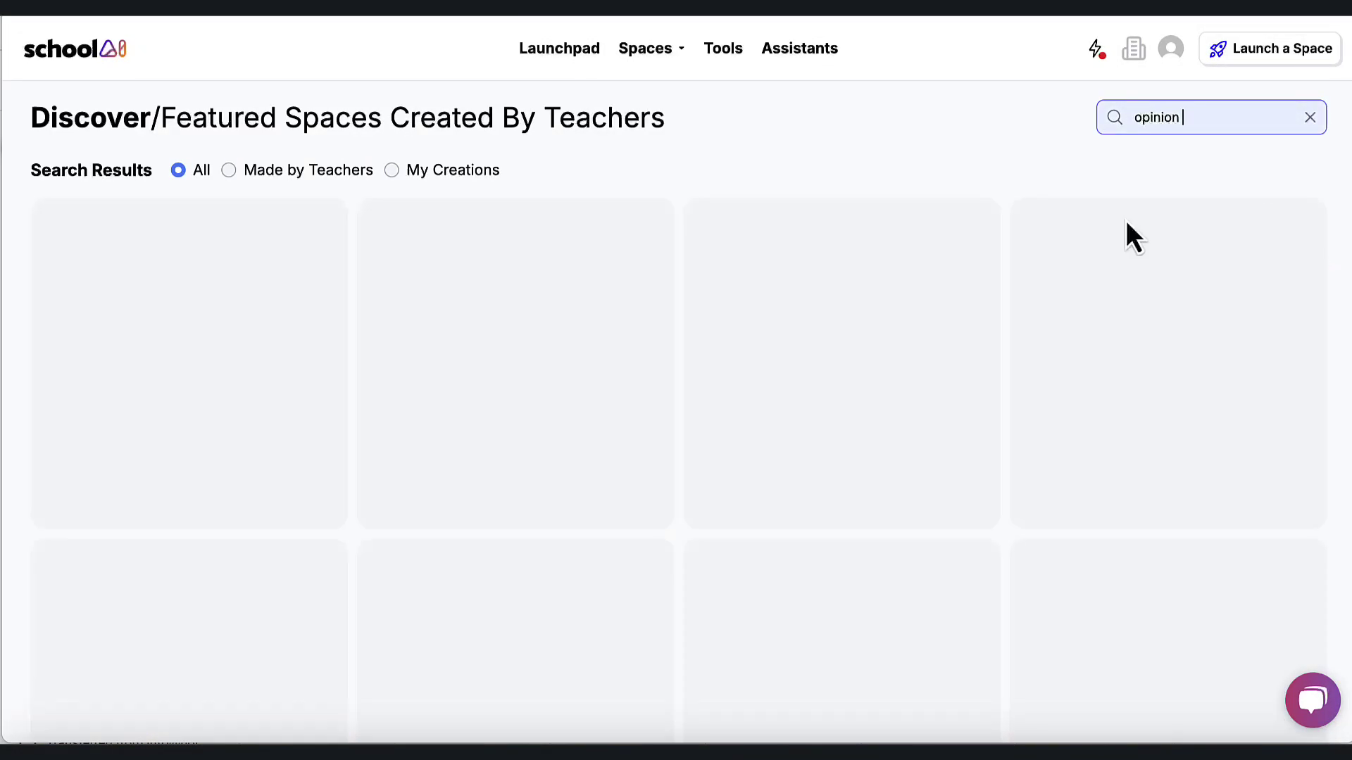
scroll(810, 414, "down", 1)
scroll(817, 426, "down", 5)
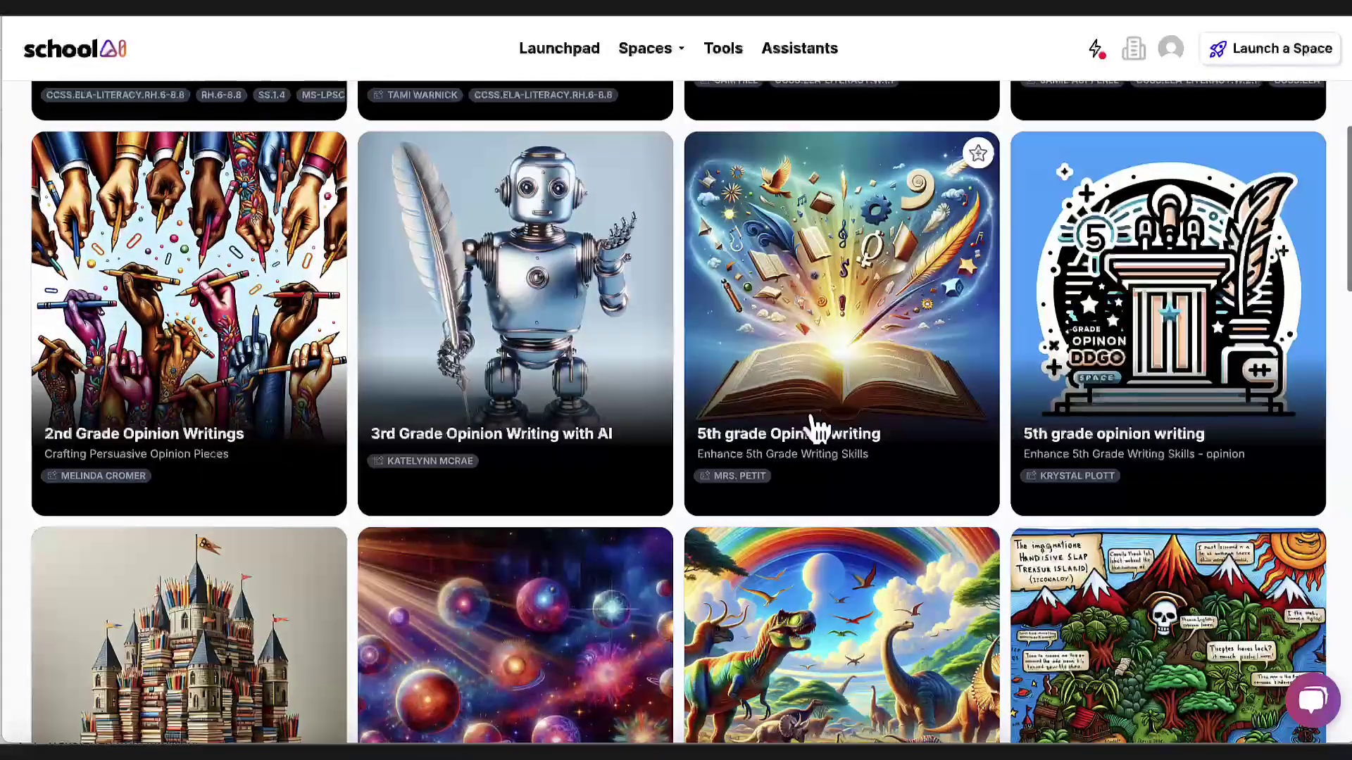
scroll(817, 426, "down", 3)
scroll(817, 428, "down", 1)
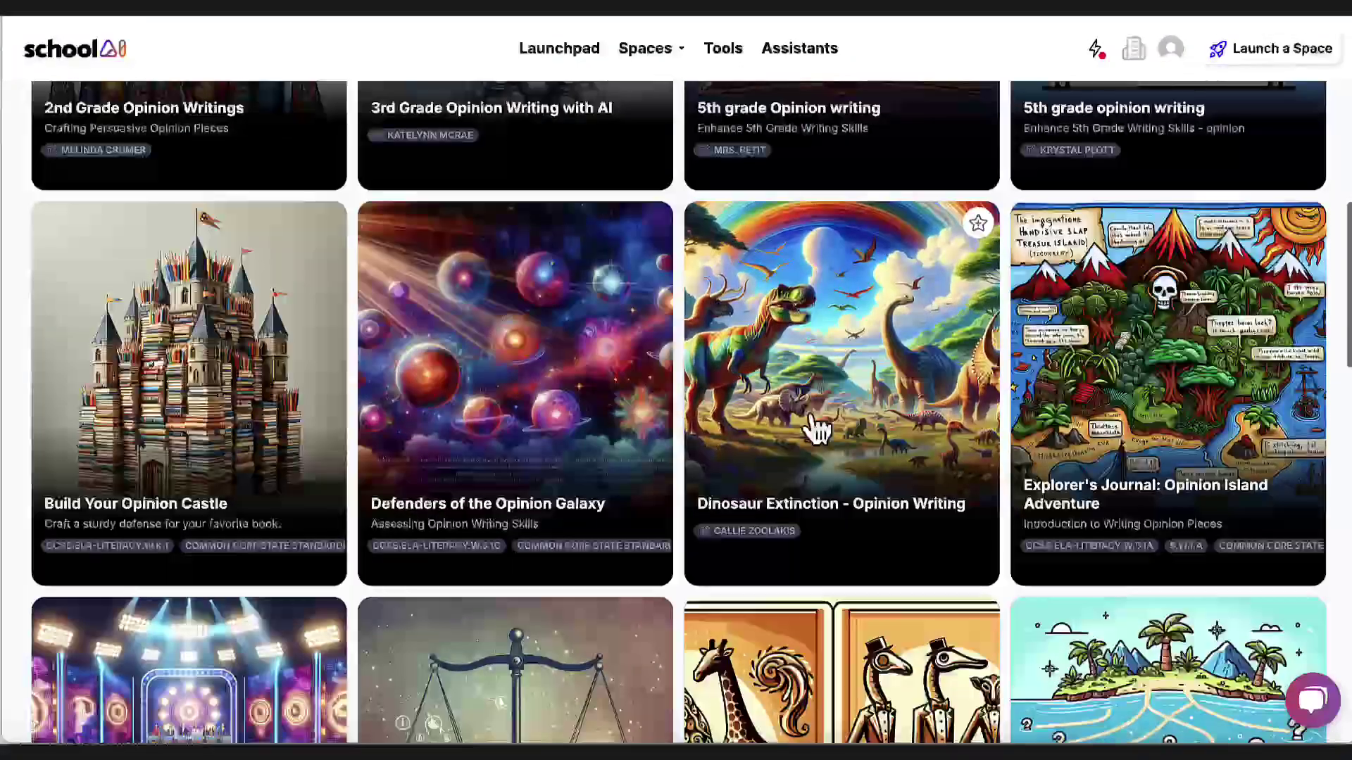
scroll(817, 428, "up", 4)
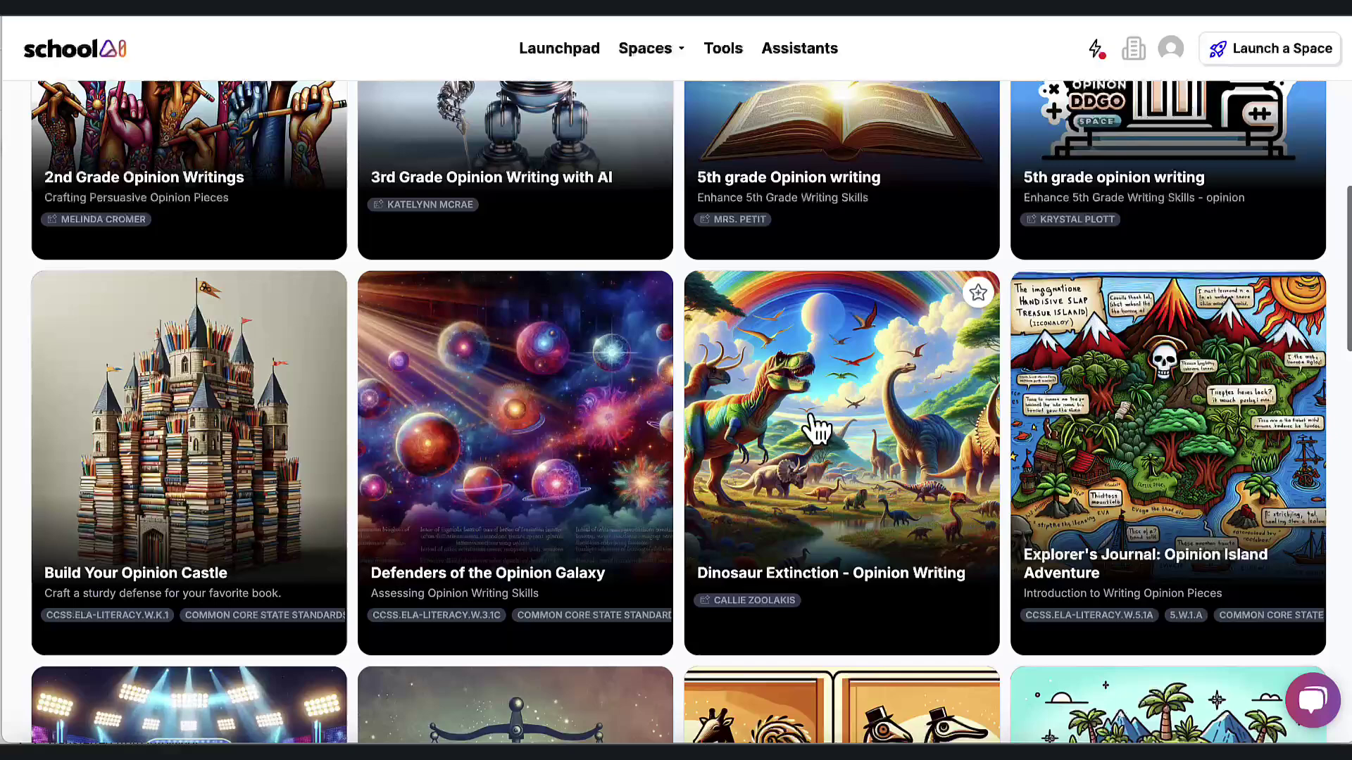
- Open the '5th grade Opinion writing' space and start a preview chat to see its greeting
left_click(820, 352)
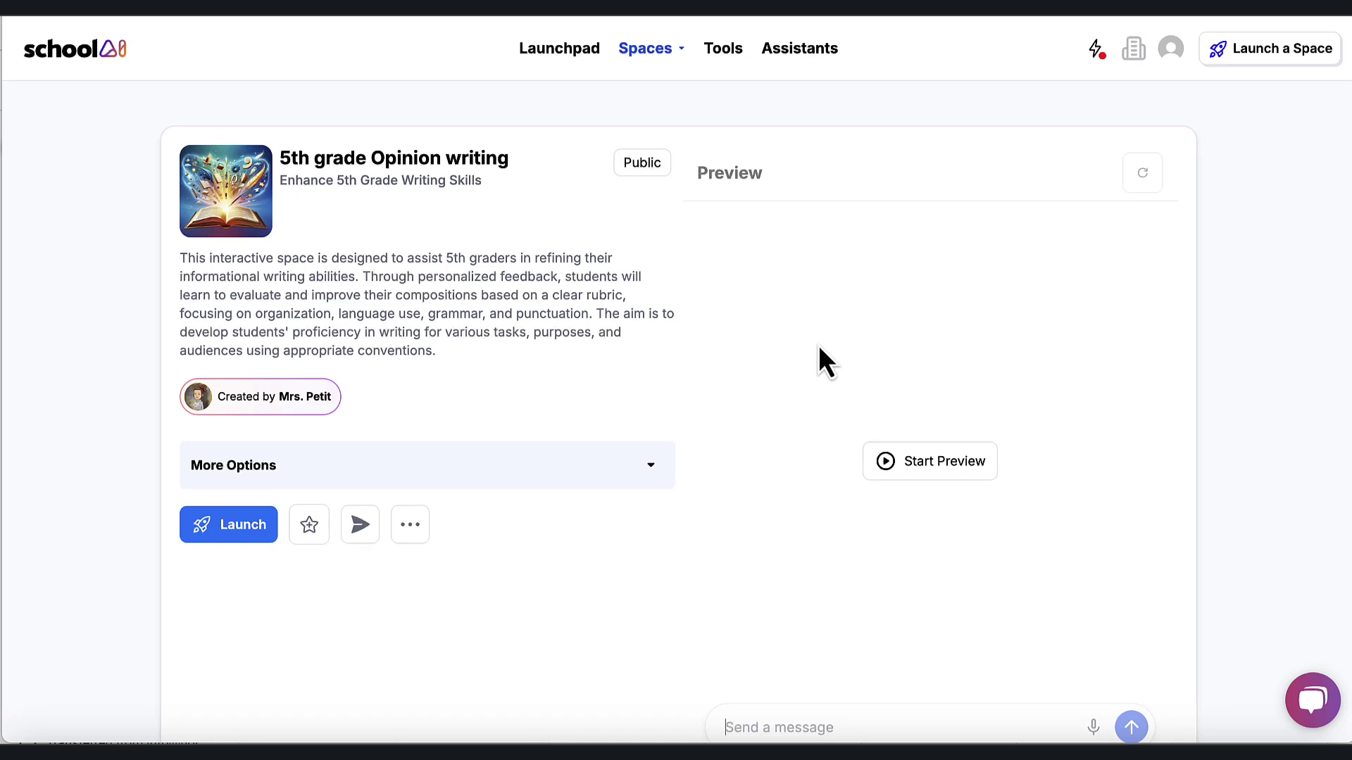
left_click(916, 471)
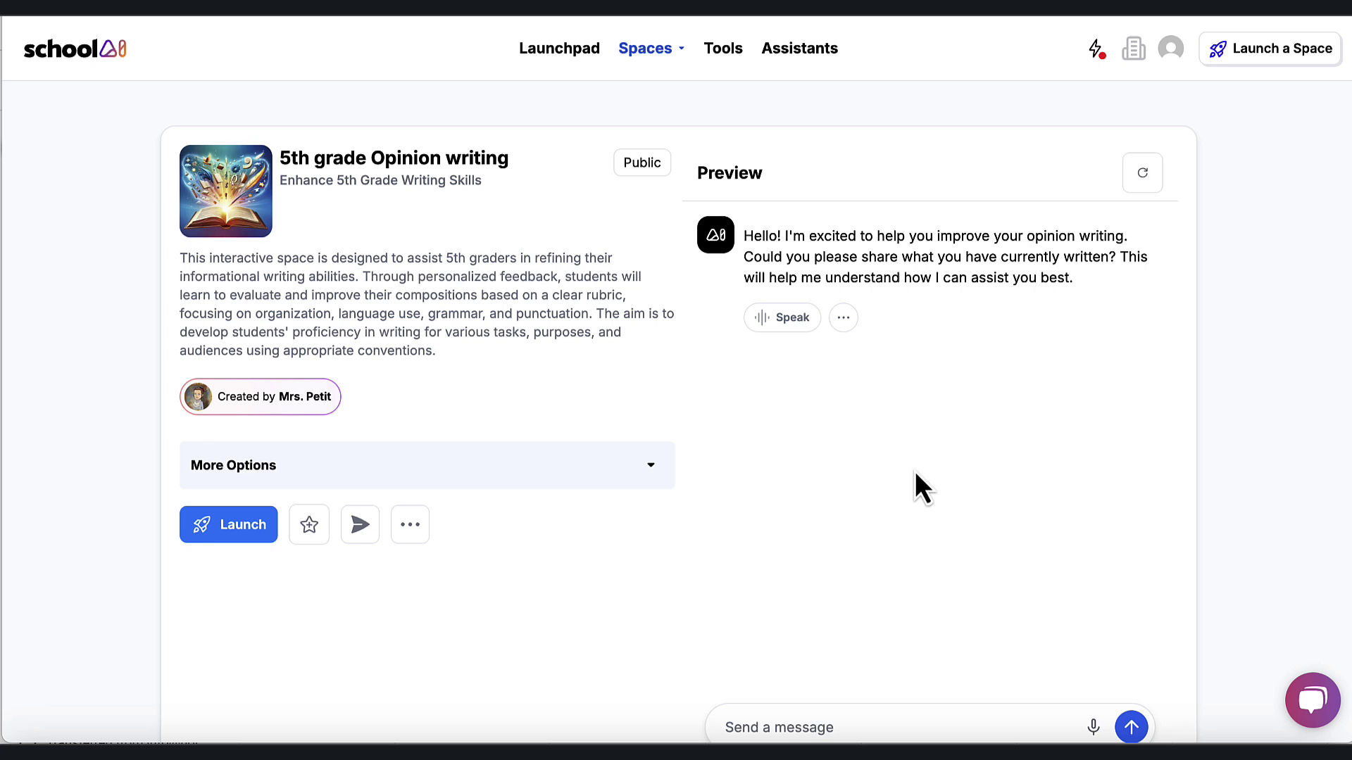
- Send 'I have not started yet', then 'I want to write about Taylor Swift' to the chatbot
left_click(792, 718)
type("I have not started yet")
key("Return")
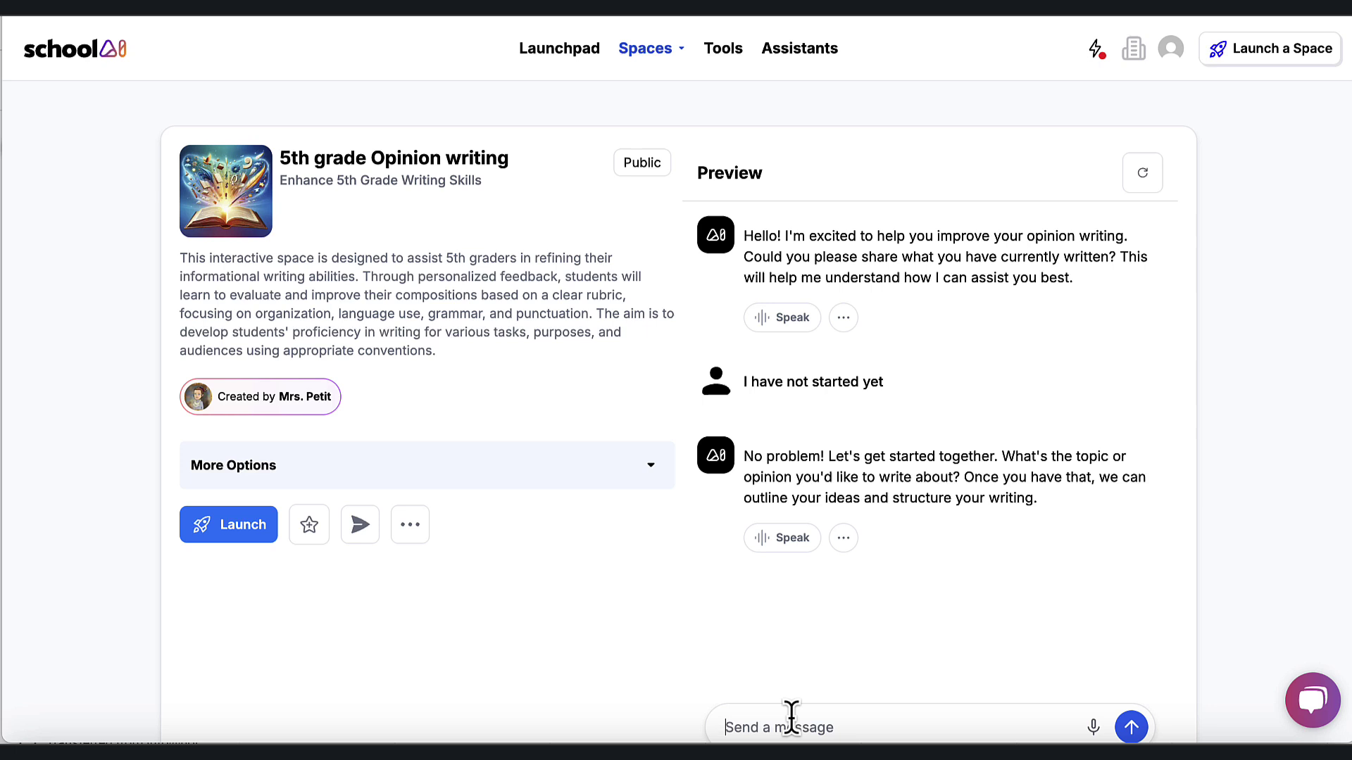
type("I want to write about Taylor Swift")
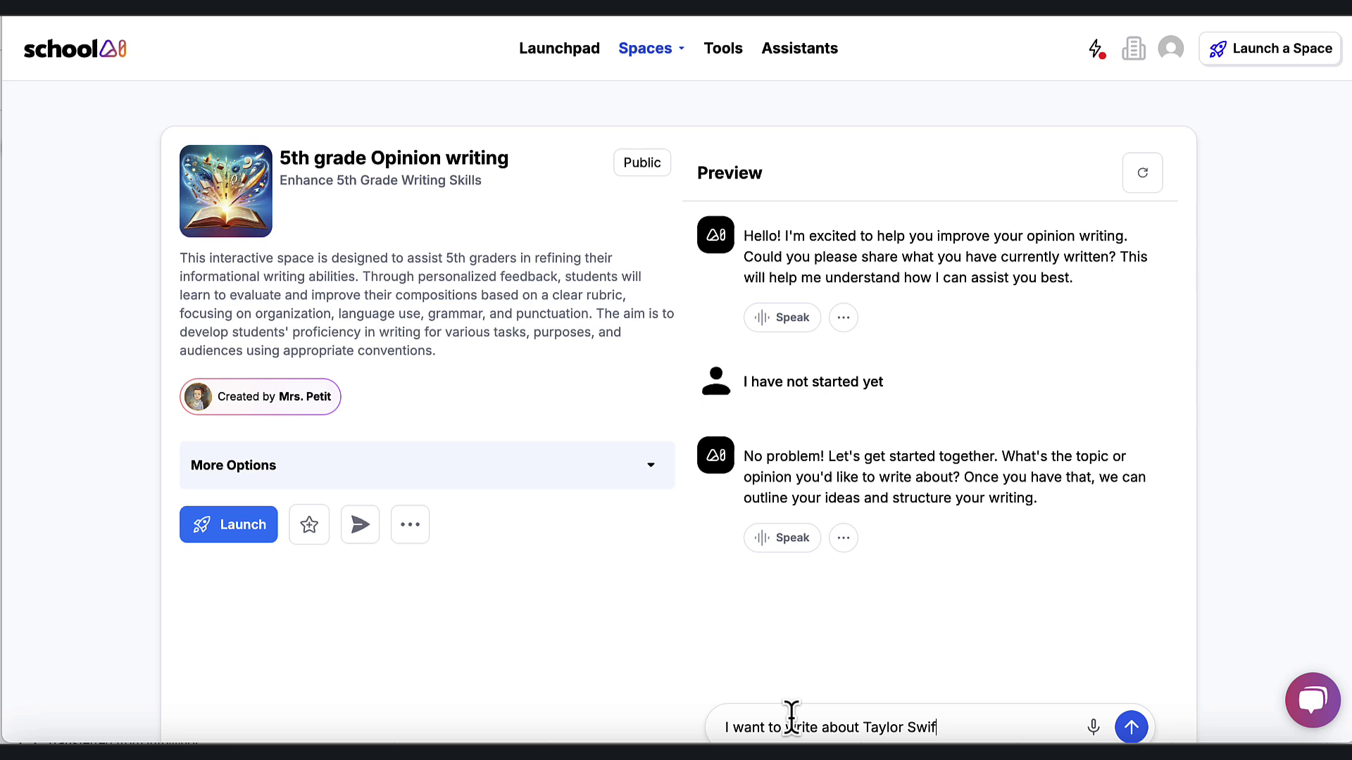
key("BackSpace")
key("BackSpace")
type("ft")
key("Return")
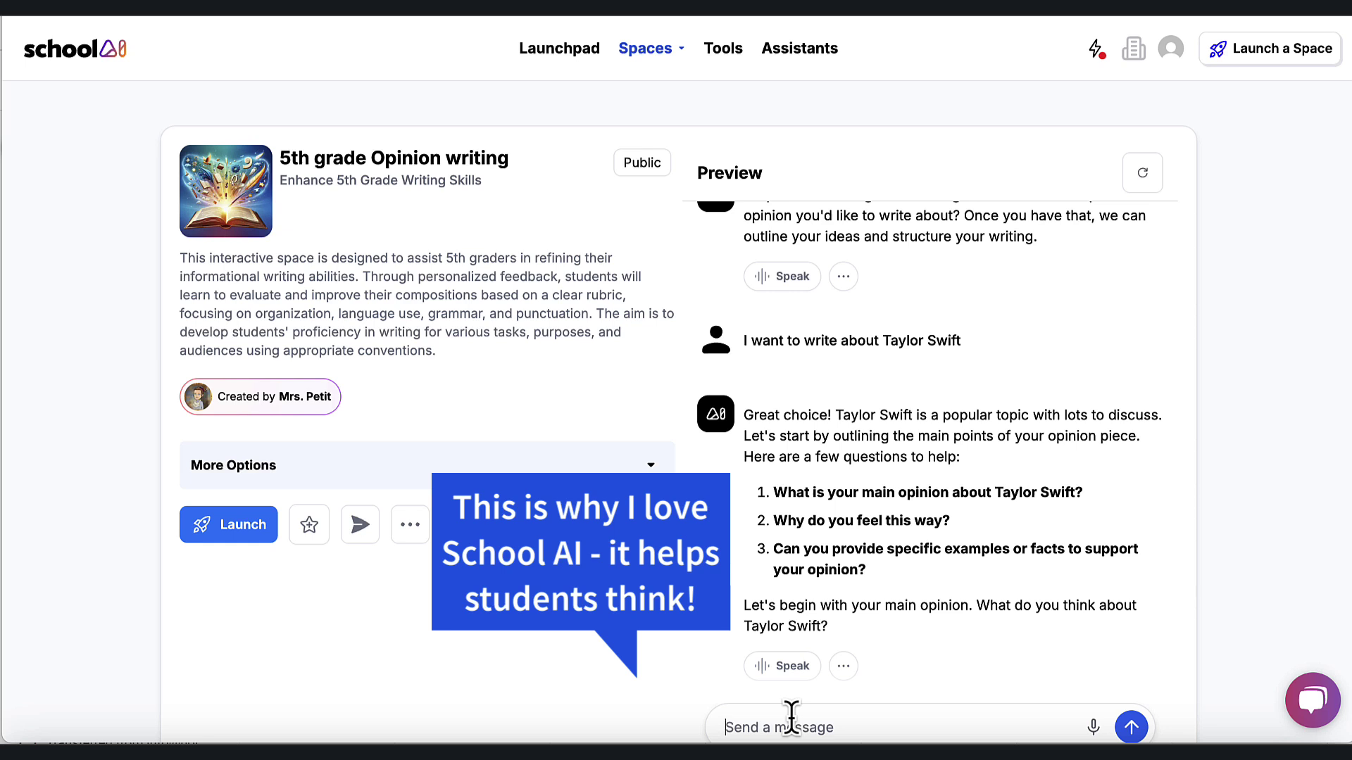
- Launch the Opinion Writing space live, check its Space Code join link, then close the invite dialog
left_click(244, 525)
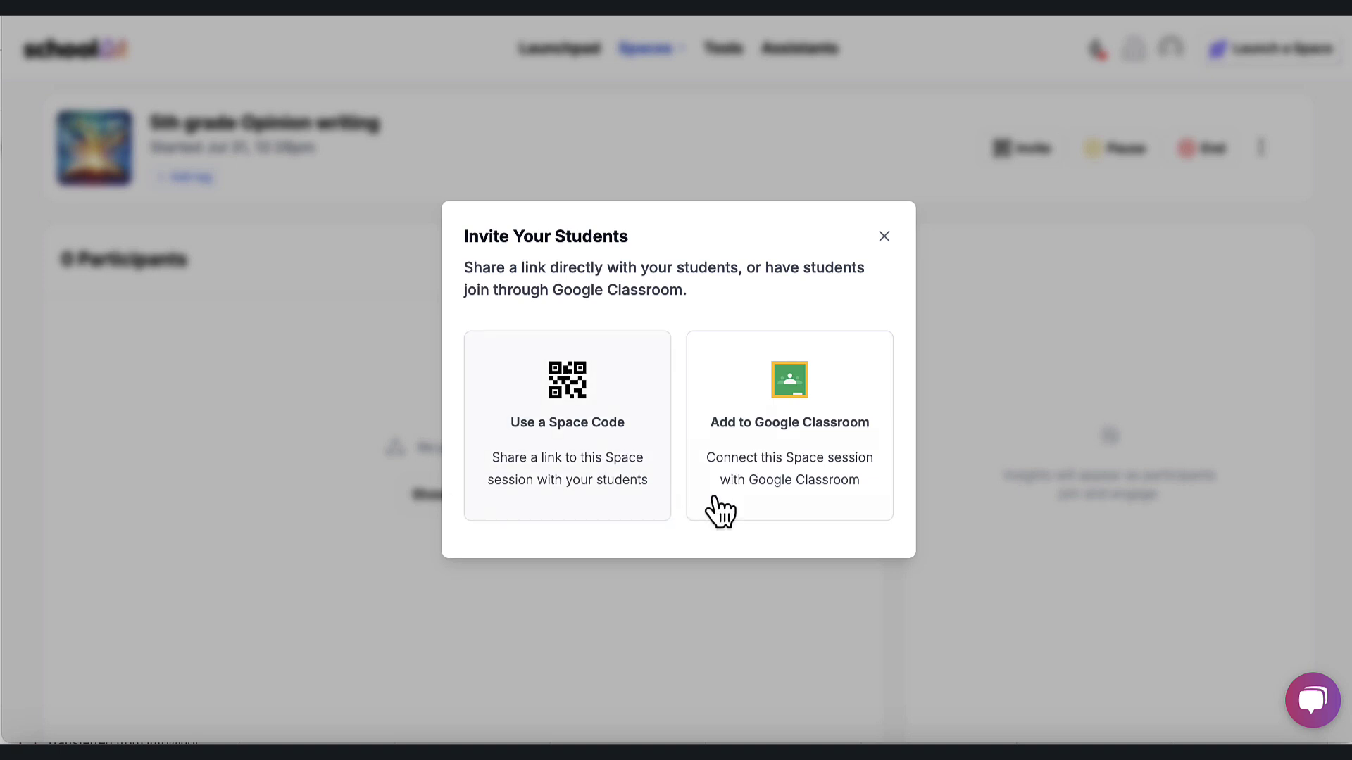
left_click(554, 438)
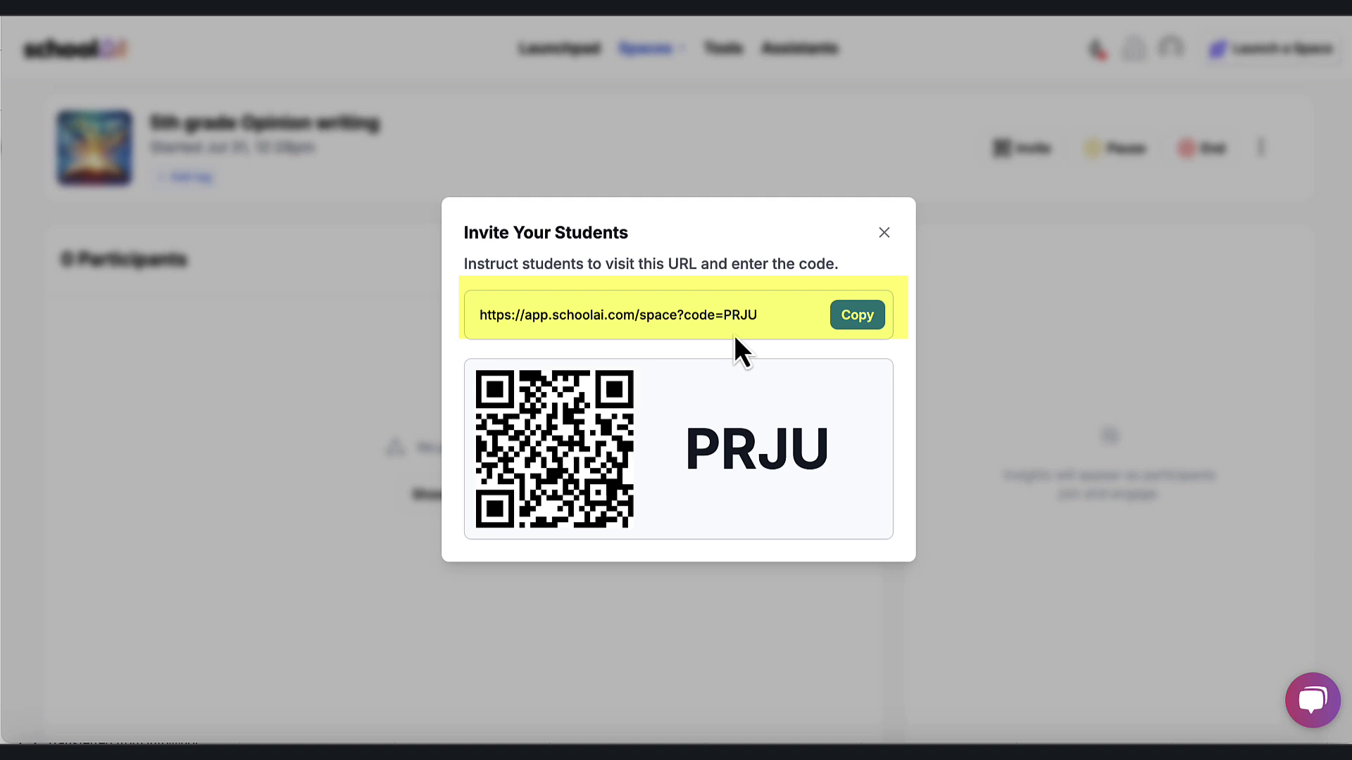
left_click(886, 236)
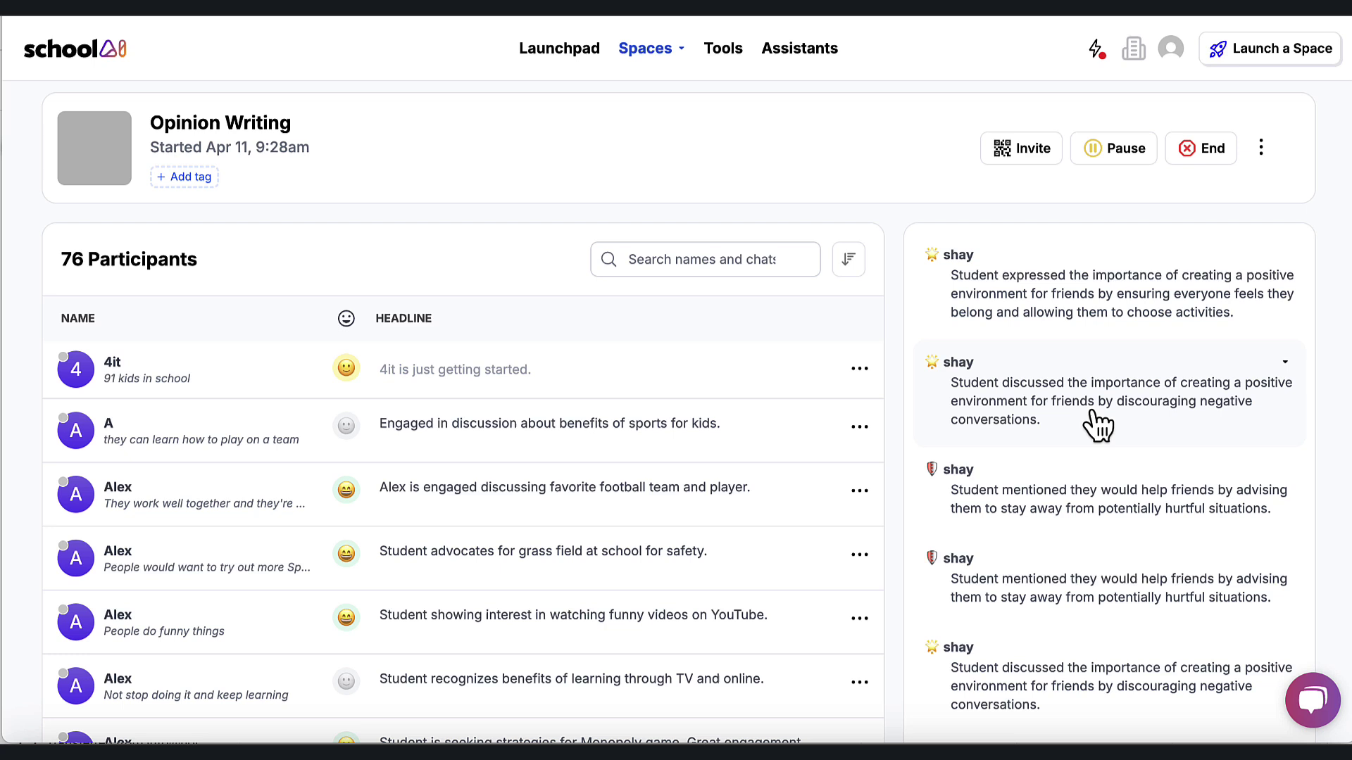
- Scroll through the 76 participants' headlines and the chat summaries feed
scroll(1099, 424, "down", 1)
scroll(1098, 424, "up", 1)
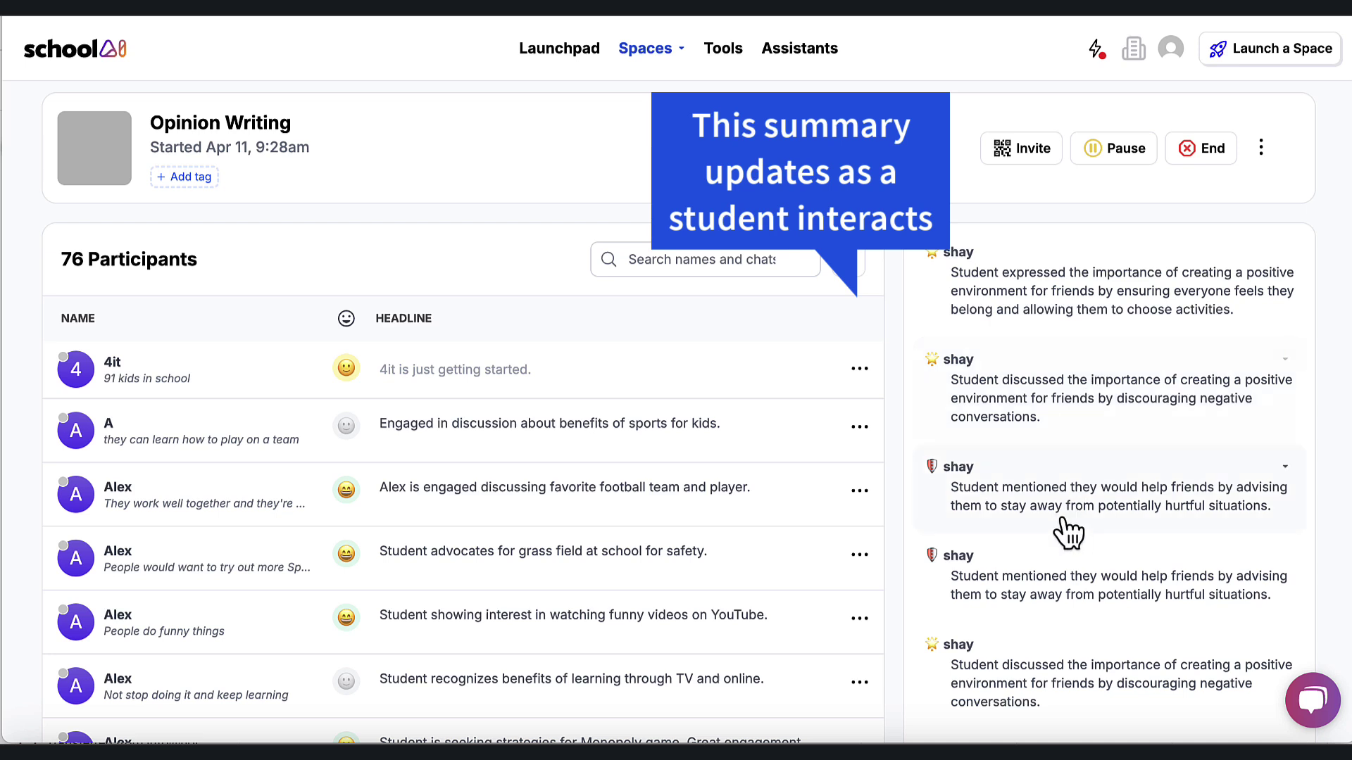
scroll(1067, 535, "down", 4)
scroll(1067, 536, "down", 5)
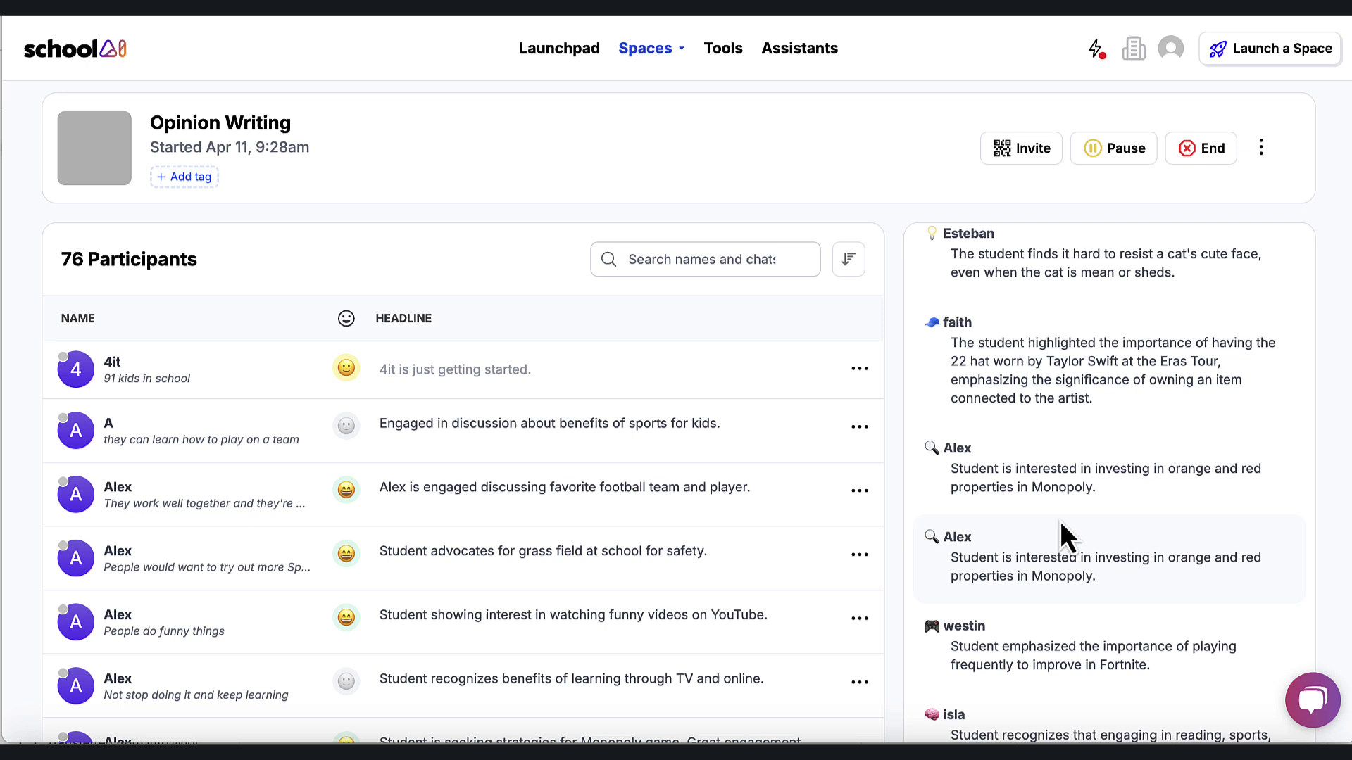
scroll(1028, 631, "down", 3)
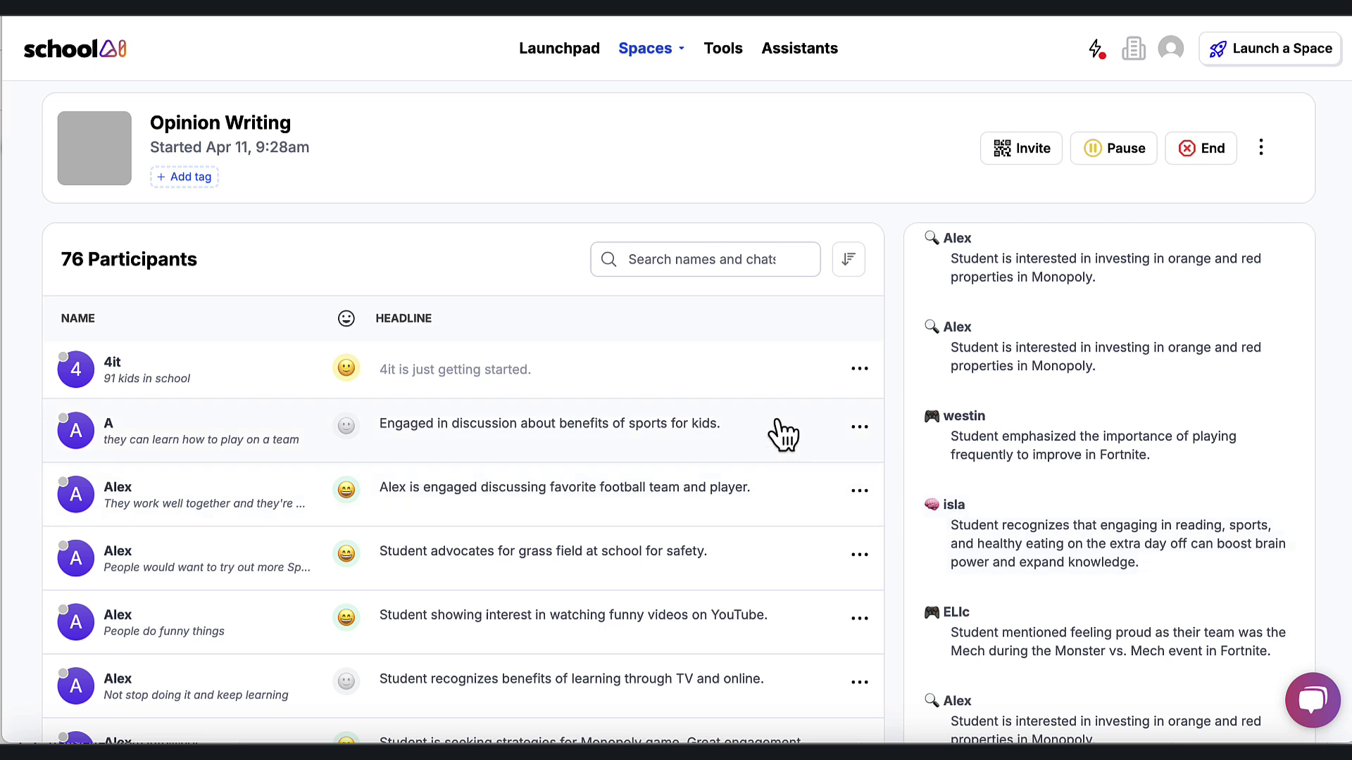
- Show the first participant's actions: copy link, view or pause chat, or remove
left_click(860, 371)
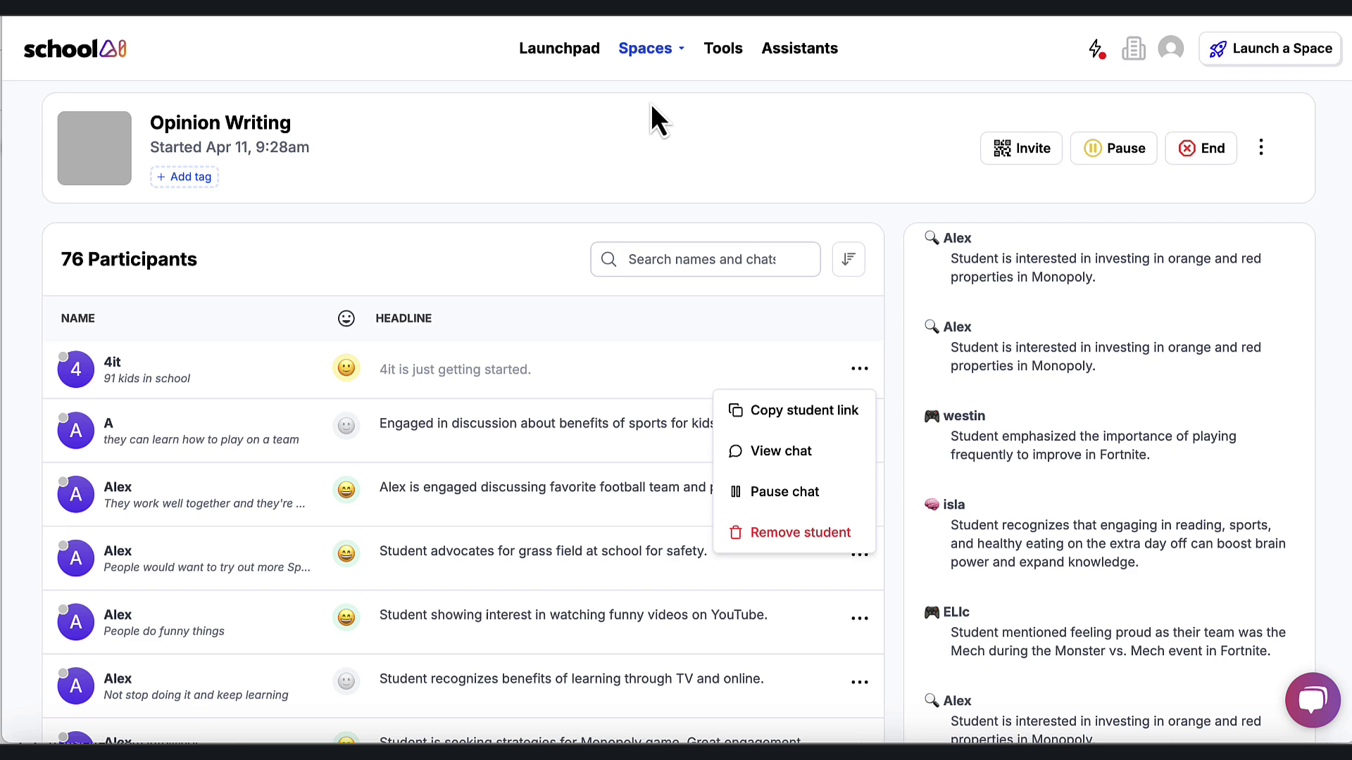
- Return to the Launchpad, open Find a Space, and open the History Comes To Life collection
left_click(649, 53)
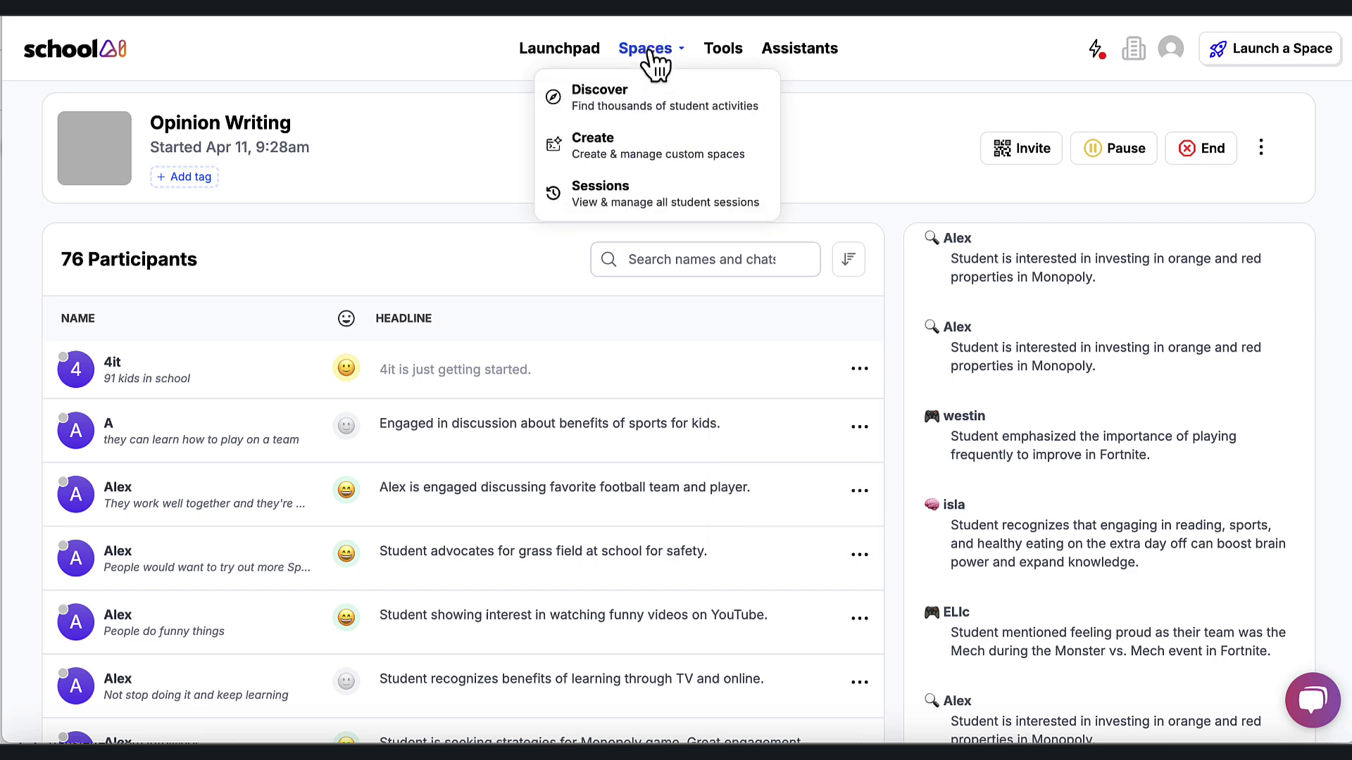
left_click(71, 55)
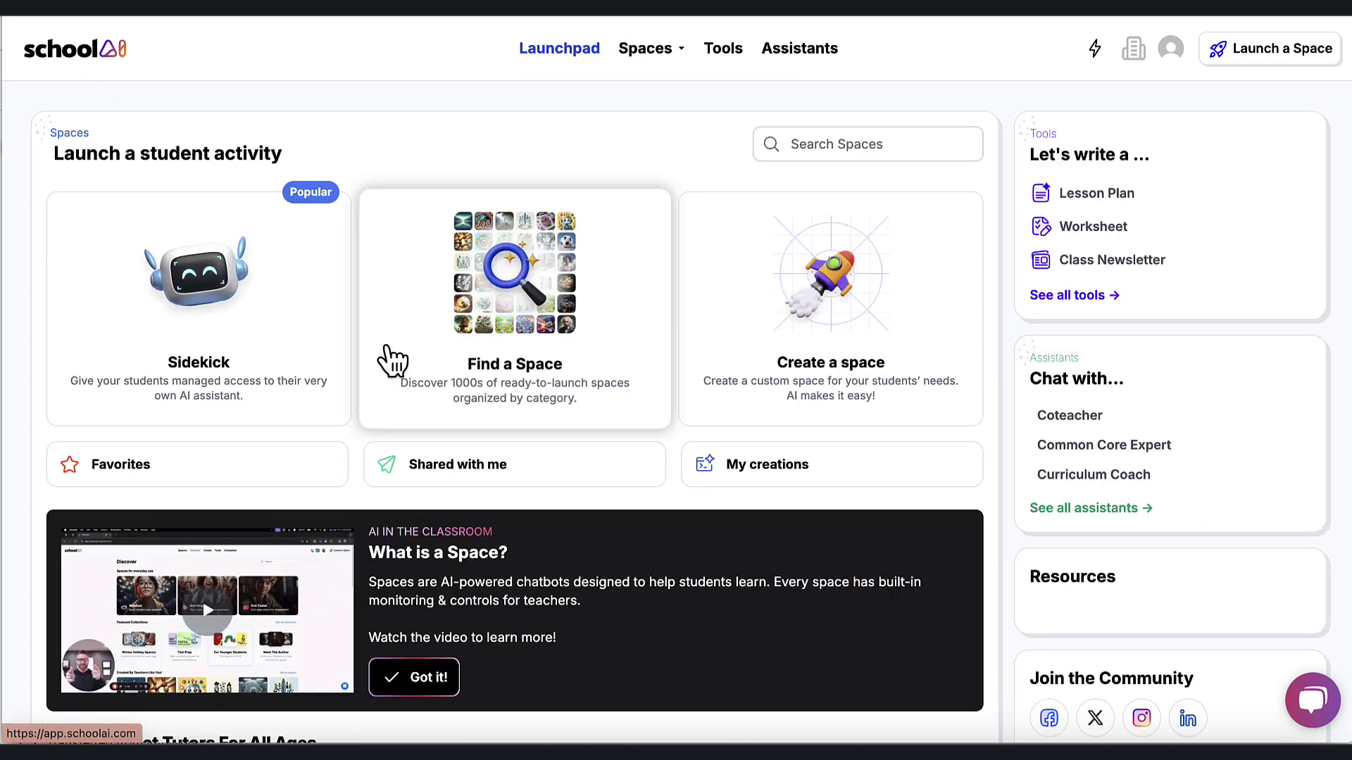
left_click(610, 379)
scroll(609, 379, "down", 8)
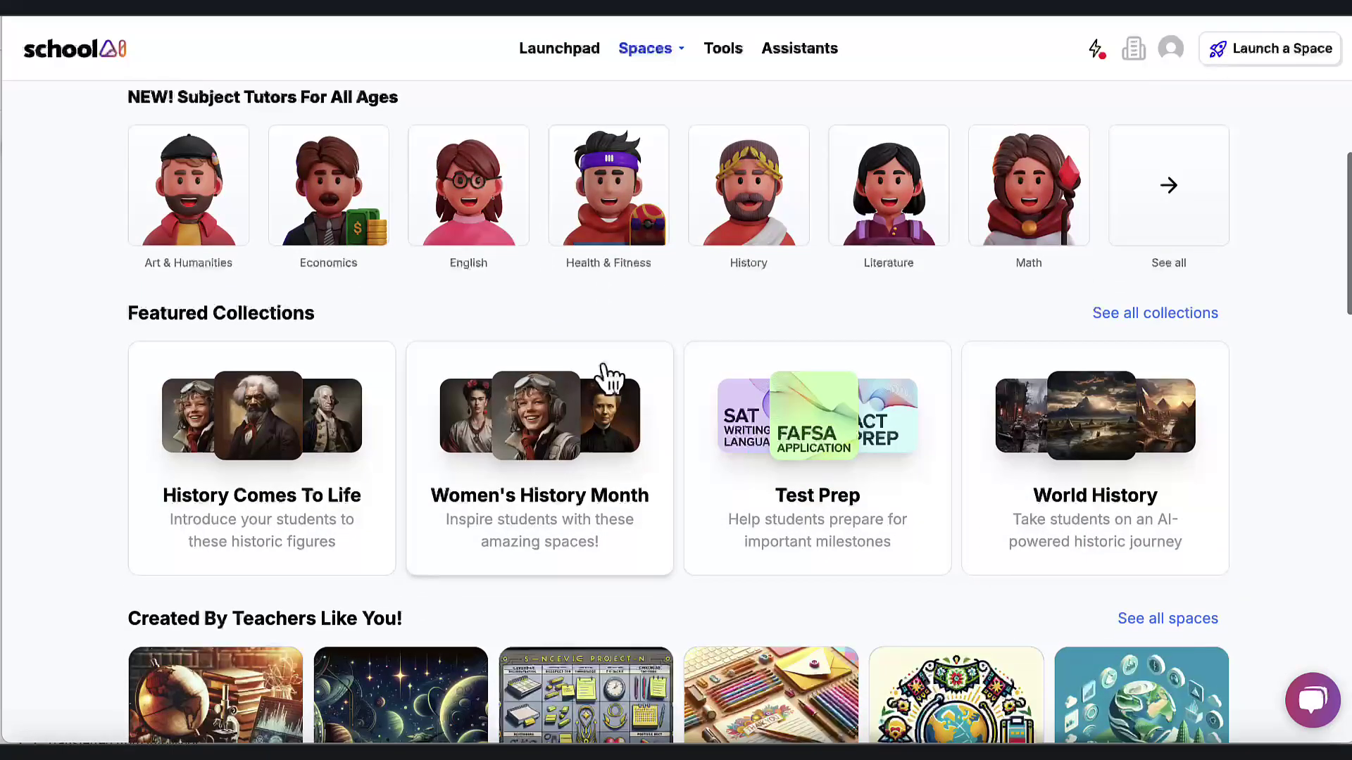
left_click(335, 430)
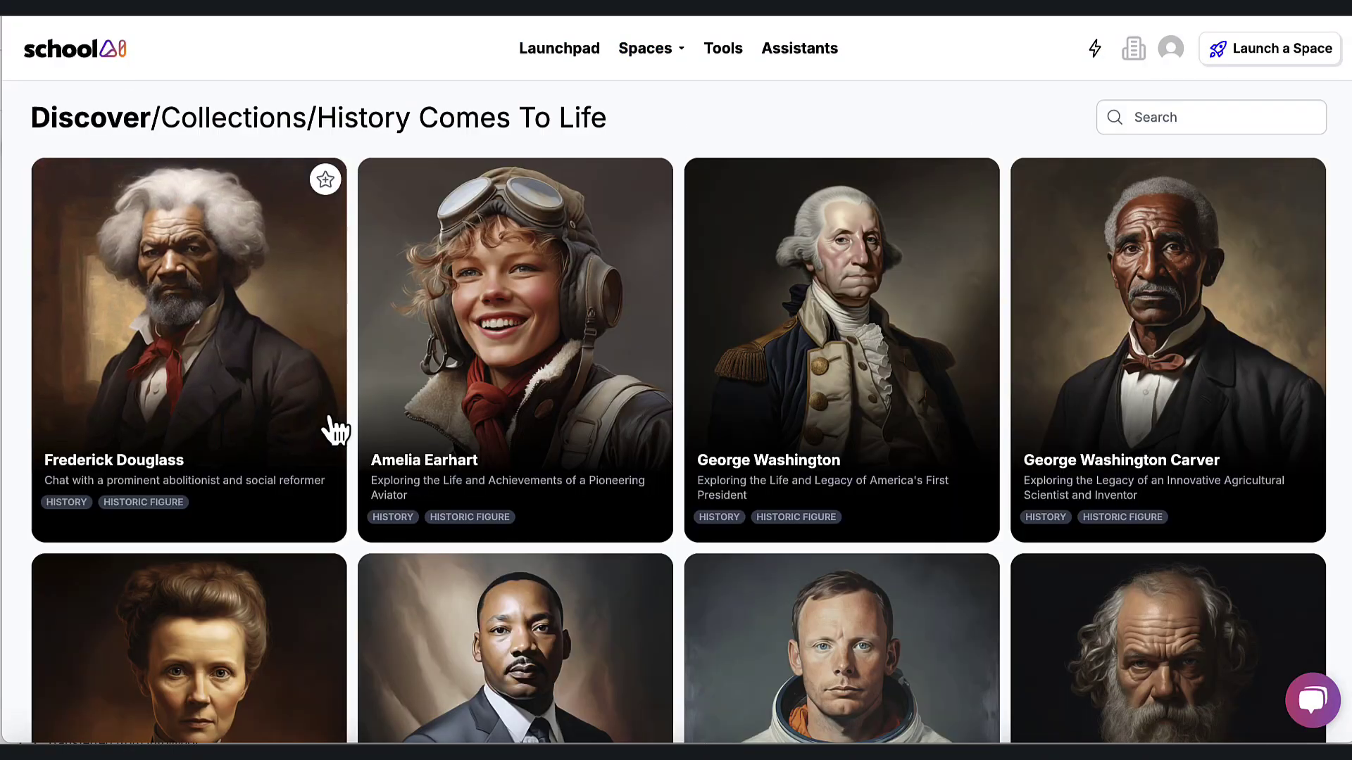
- Open the George Washington space and start its preview chat, retrying after an error notice
left_click(850, 444)
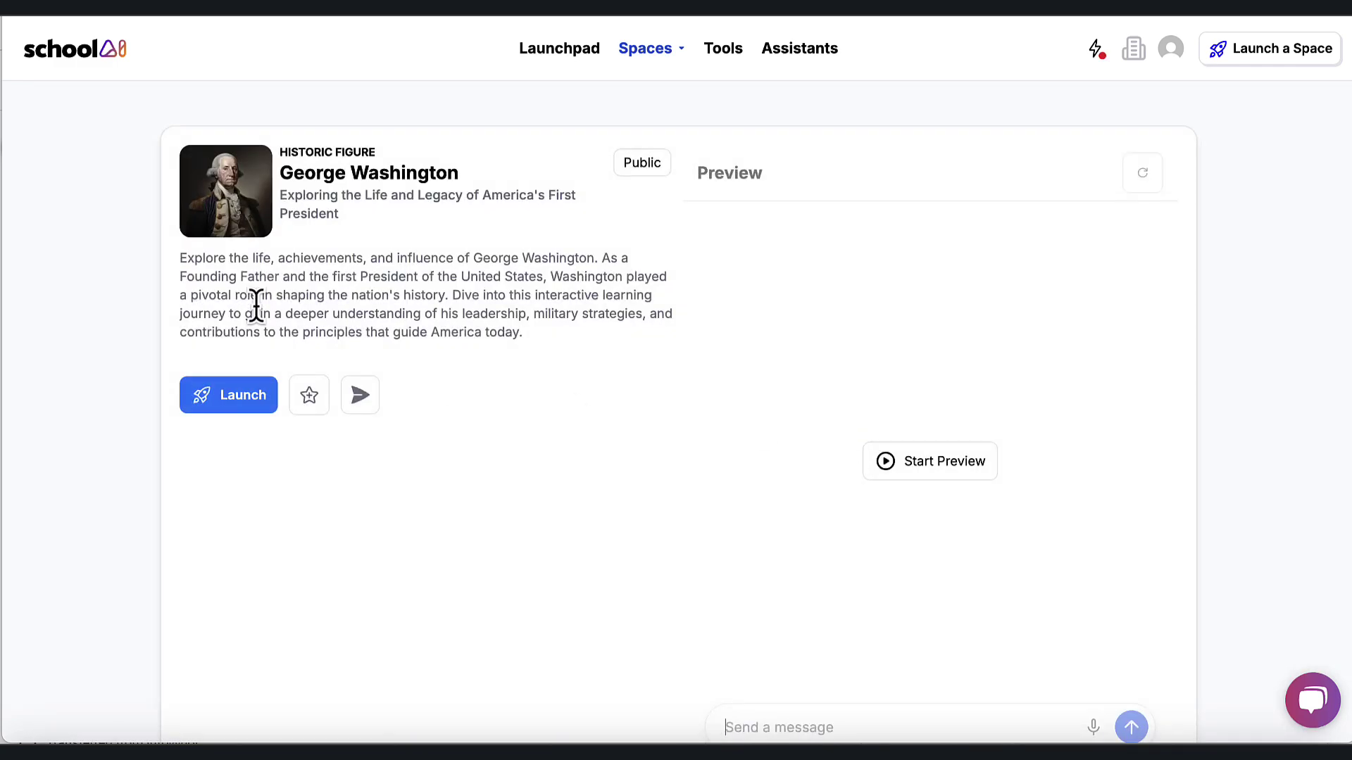
left_click(986, 461)
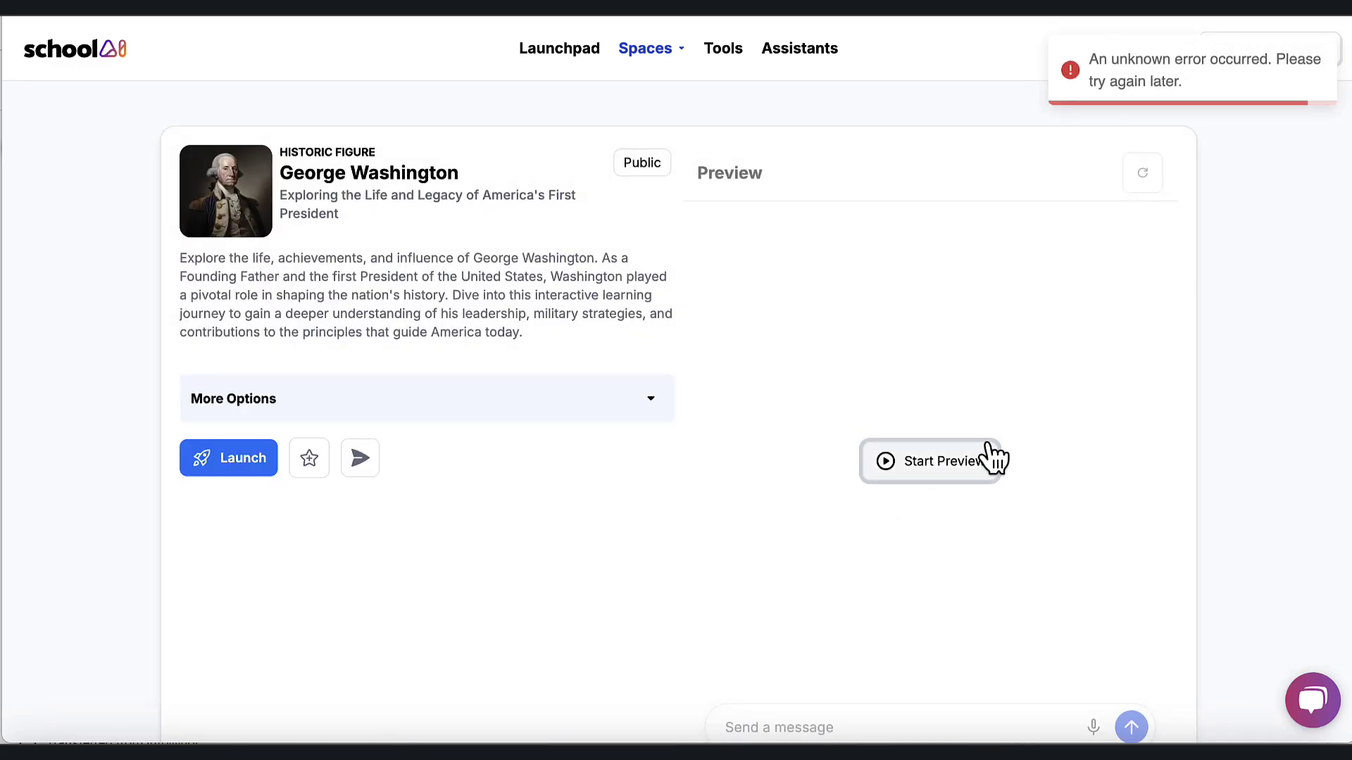
left_click(1201, 91)
left_click(919, 462)
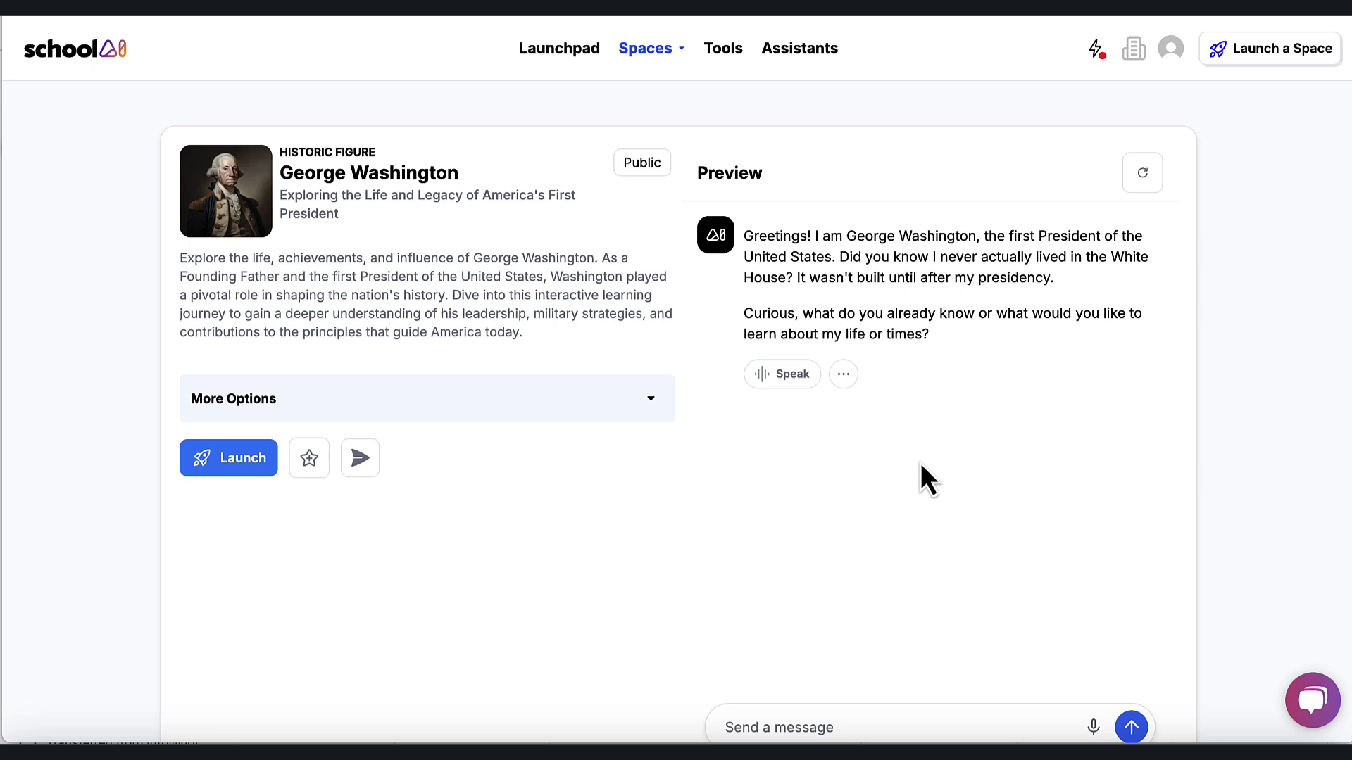
scroll(920, 463, "down", 2)
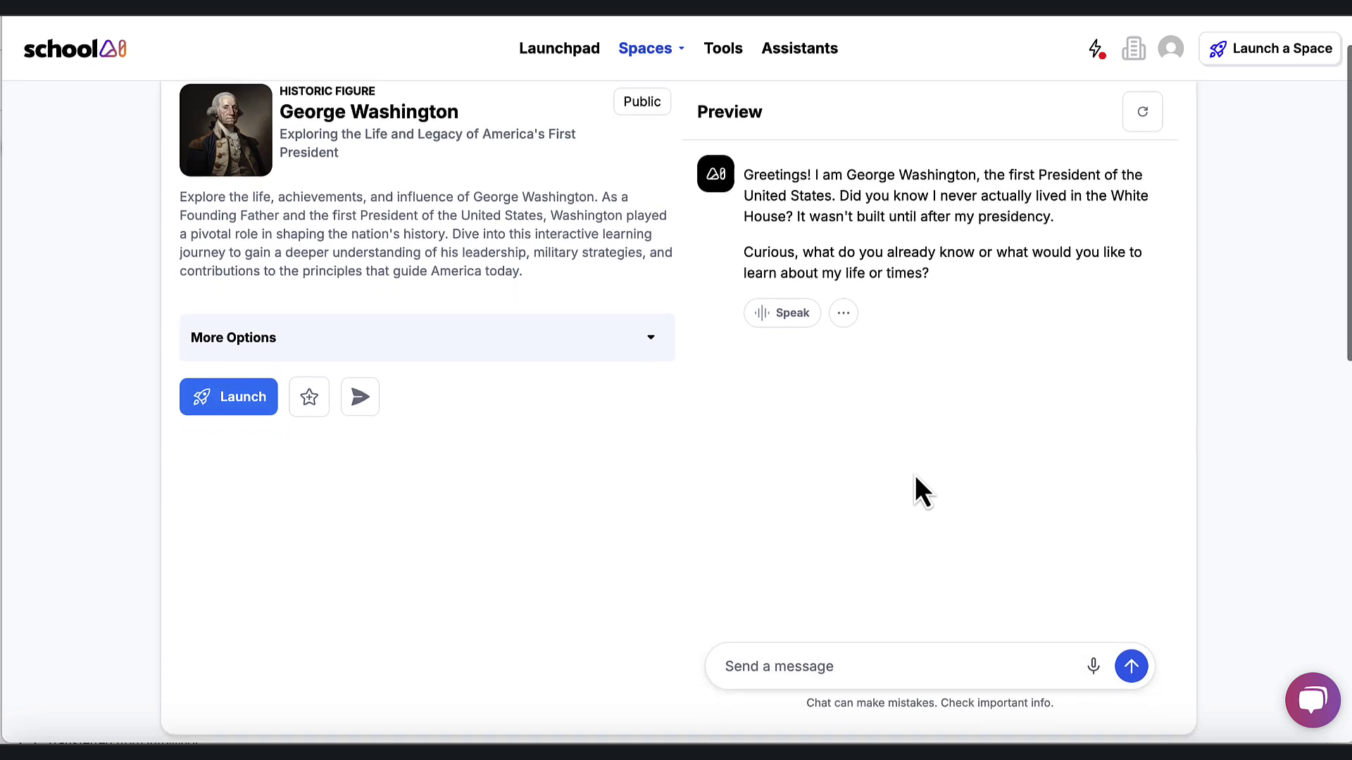
- Ask Washington 'I know about you being married can you tell me more'
left_click(807, 656)
type("I know about you being married can you tell me more")
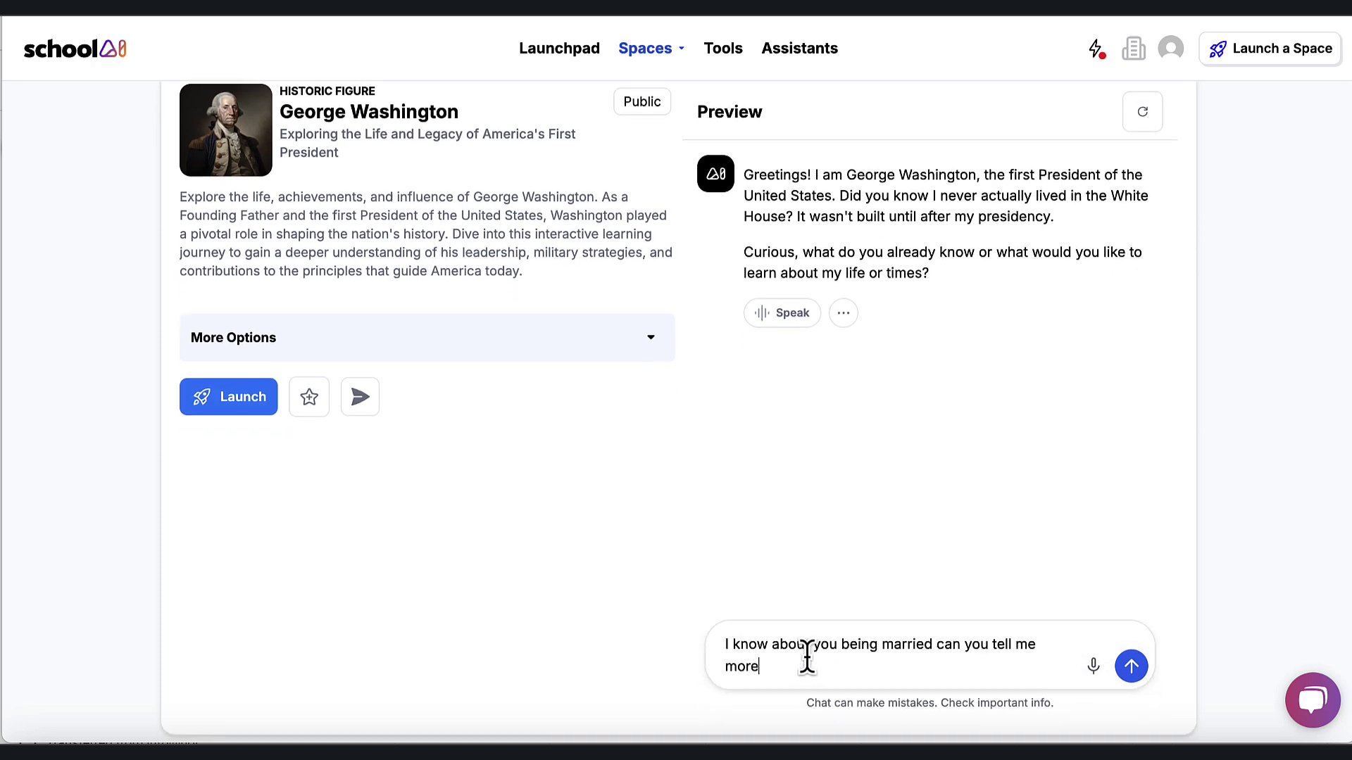
key("Return")
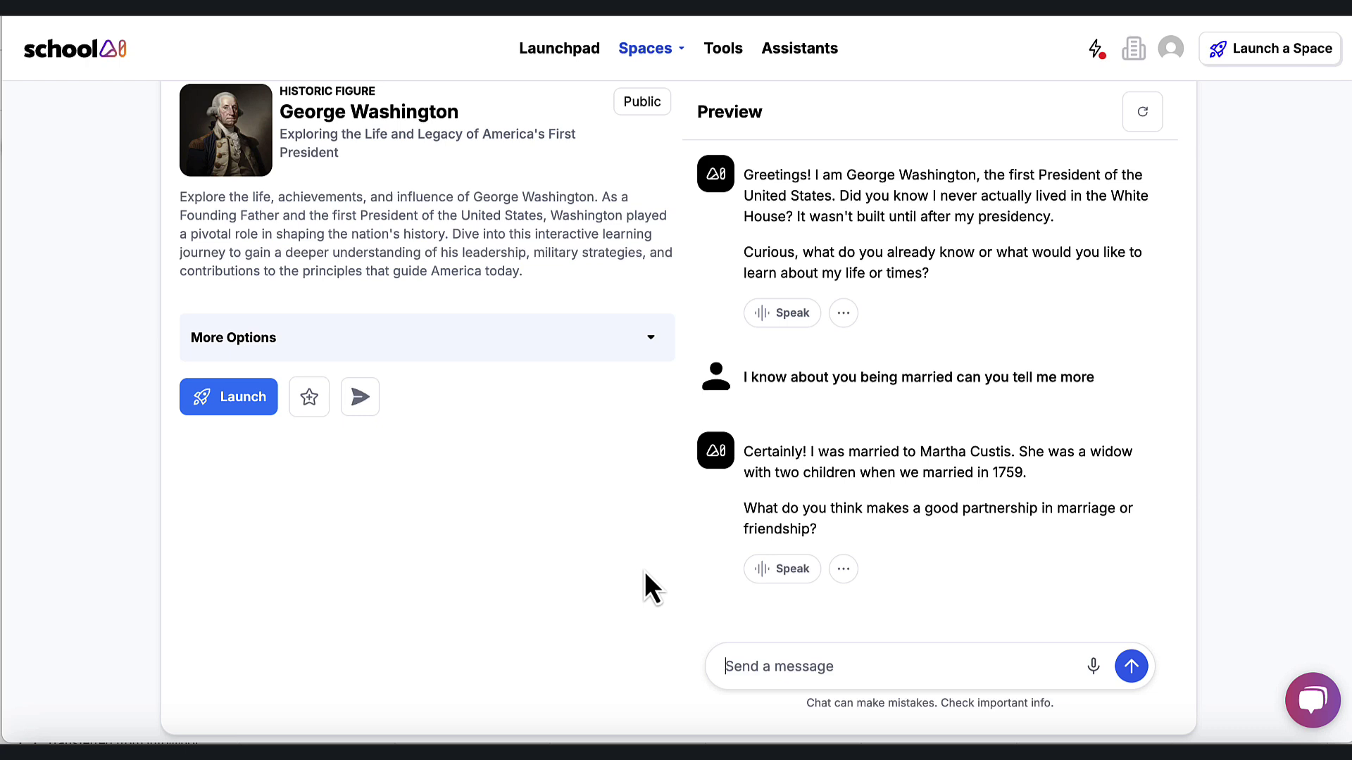
- Scroll down to read Washington's reply ending with his question about good partnerships
scroll(752, 522, "down", 1)
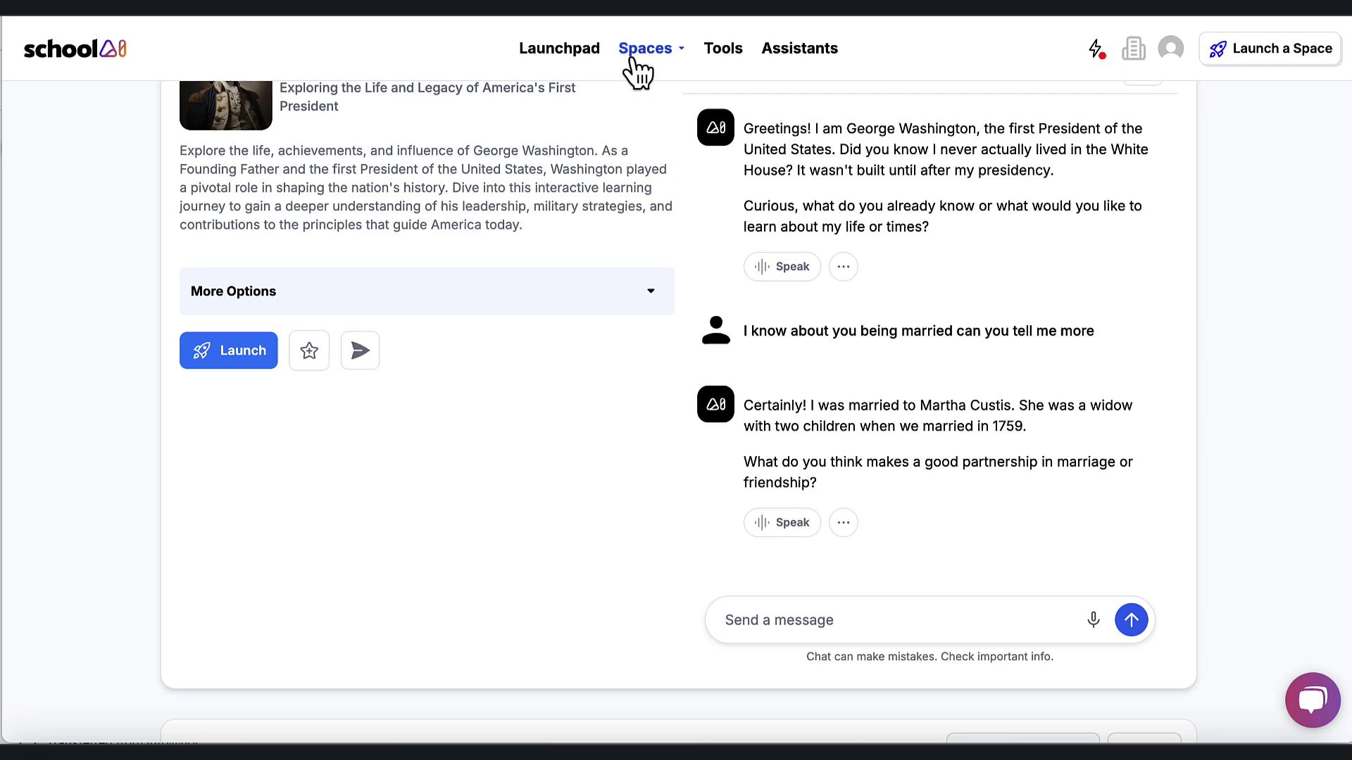
- Return to the Launchpad and start a blank space from the Create a space card
left_click(76, 69)
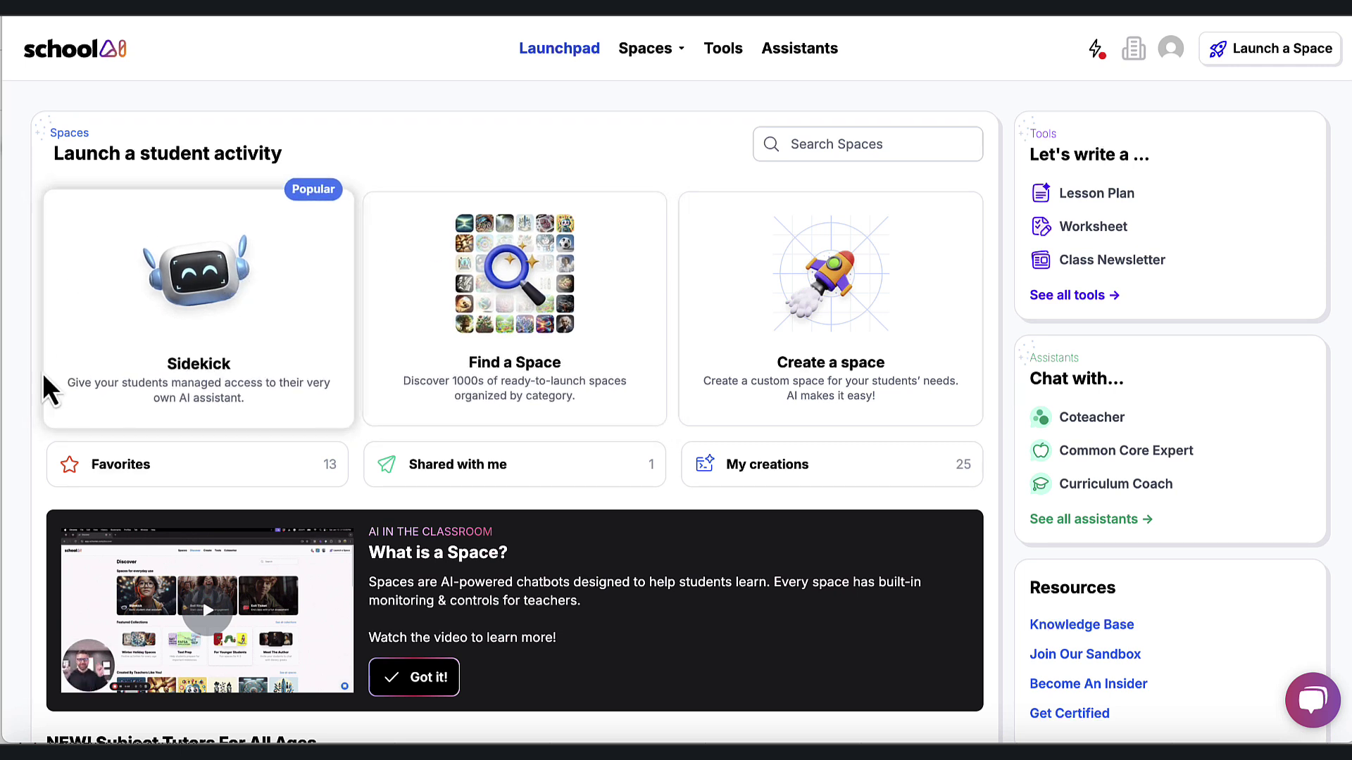
left_click(896, 297)
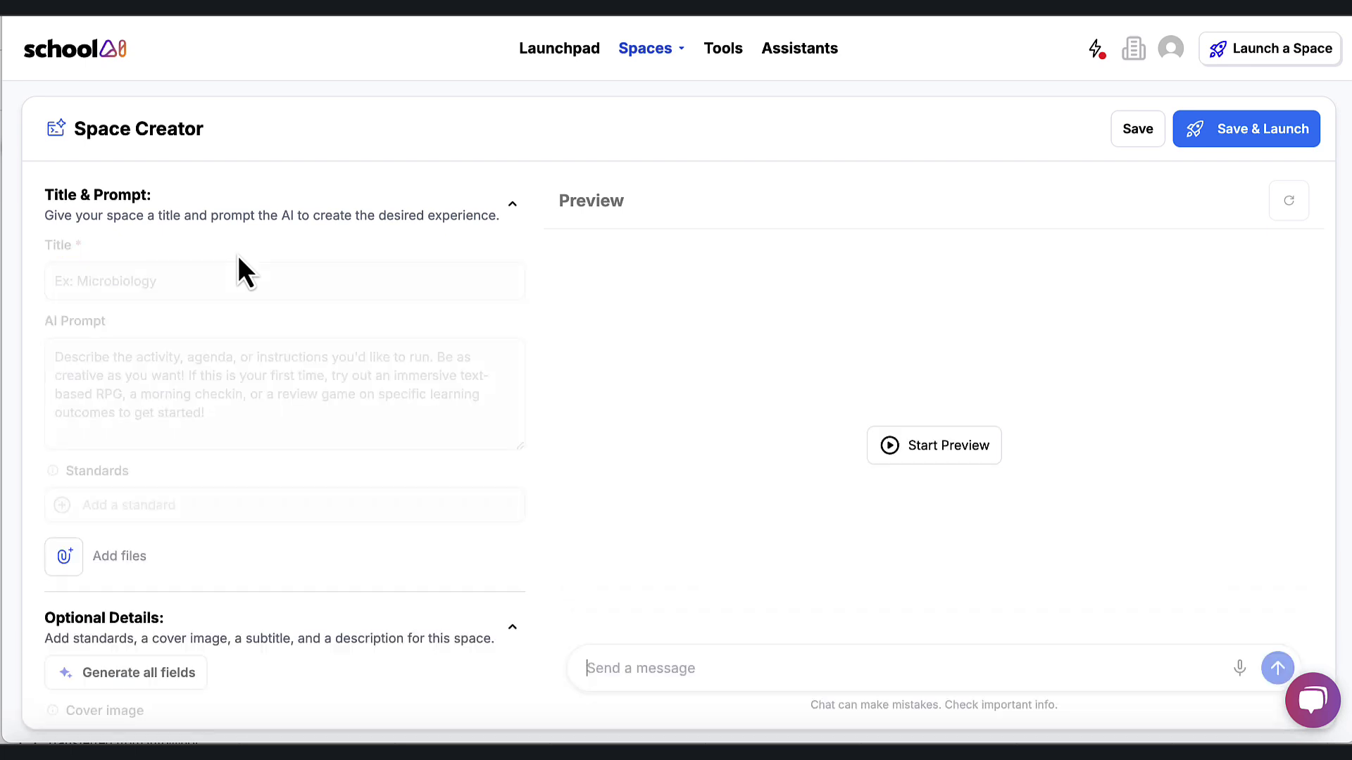
- Title the space 'Opinion Writing - Intro activity' and prompt the AI to help students find ideas and stay on task
left_click(156, 278)
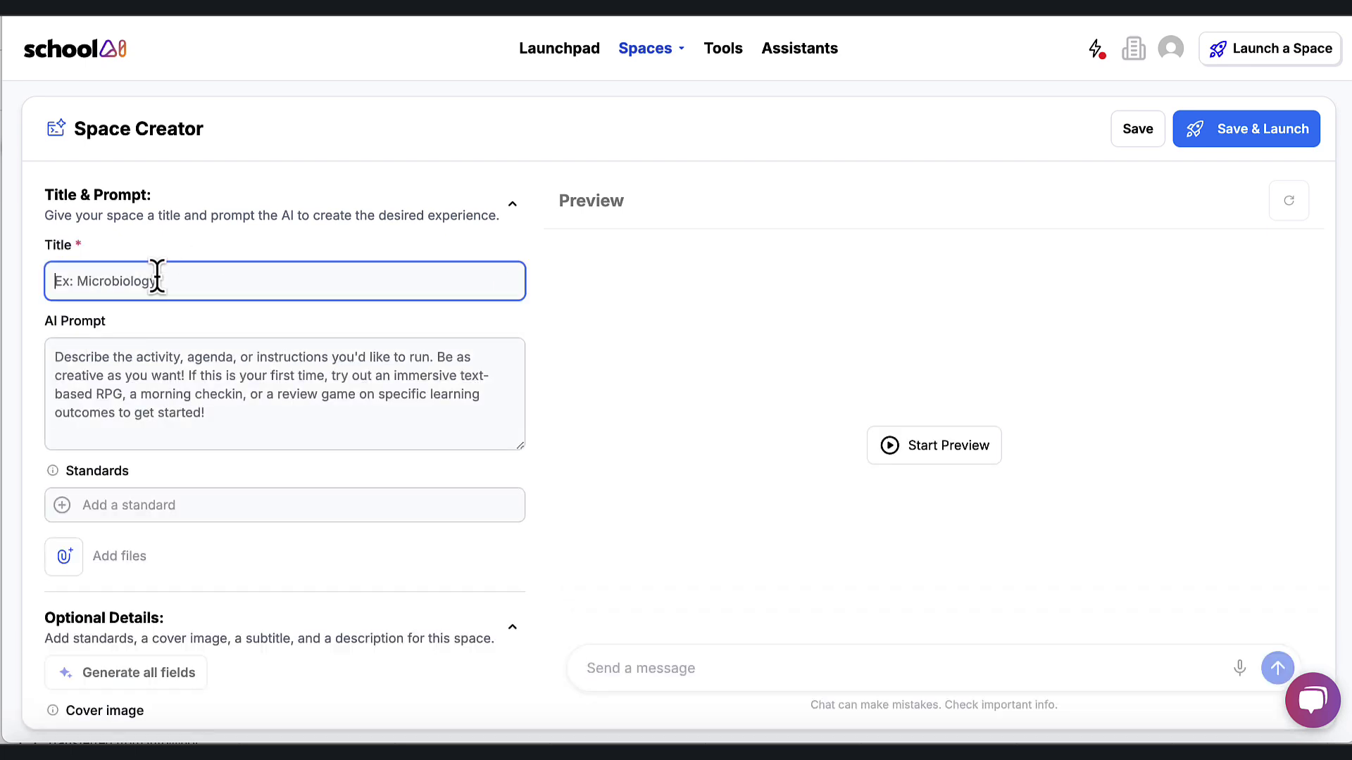
type("Opinion Writing - Intro a")
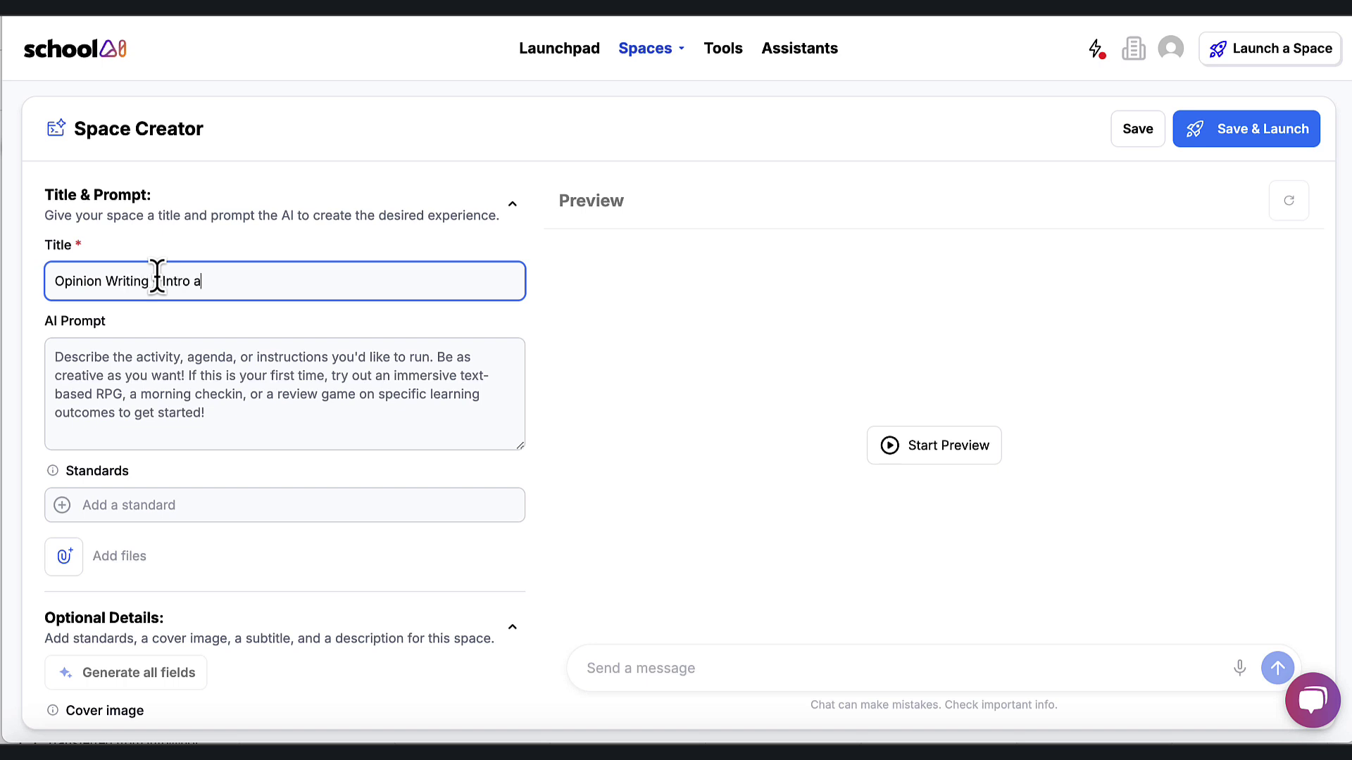
type("ctivity")
left_click(131, 357)
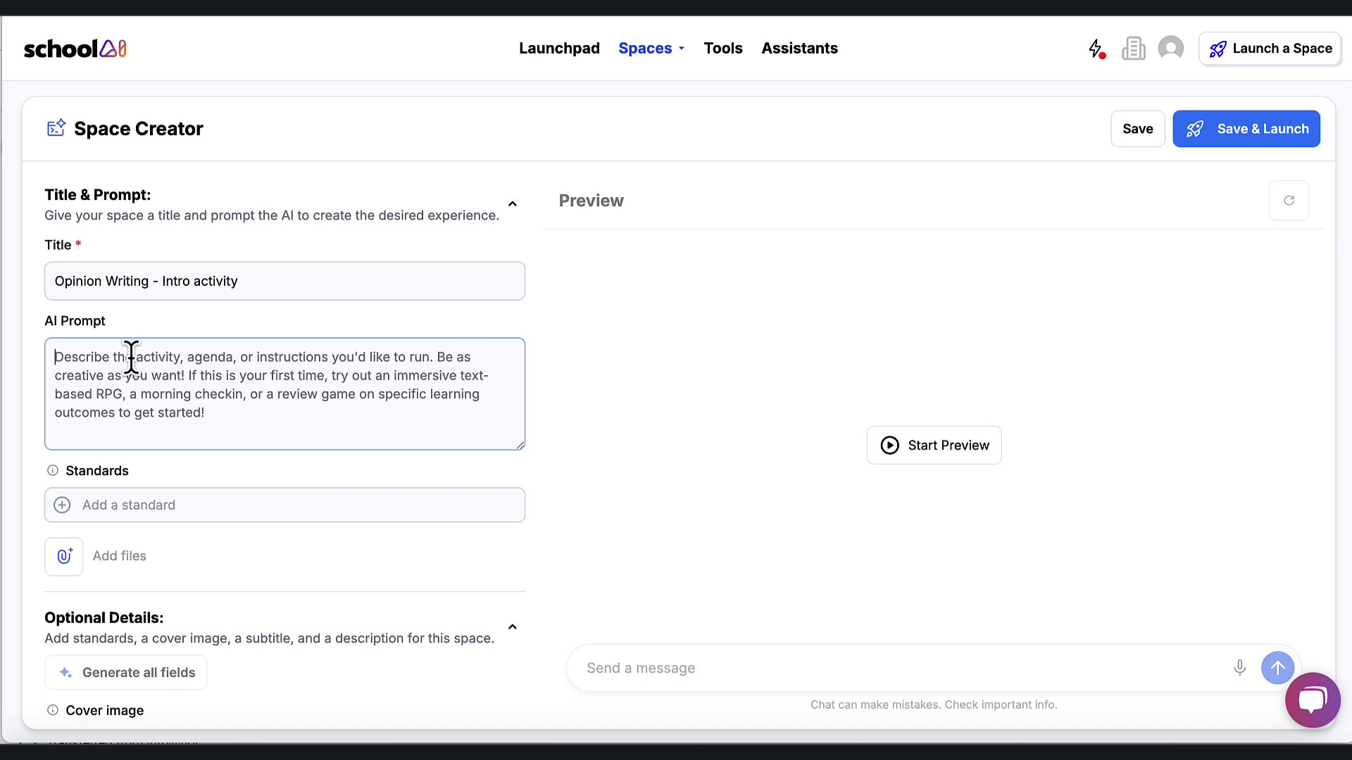
type("help studen")
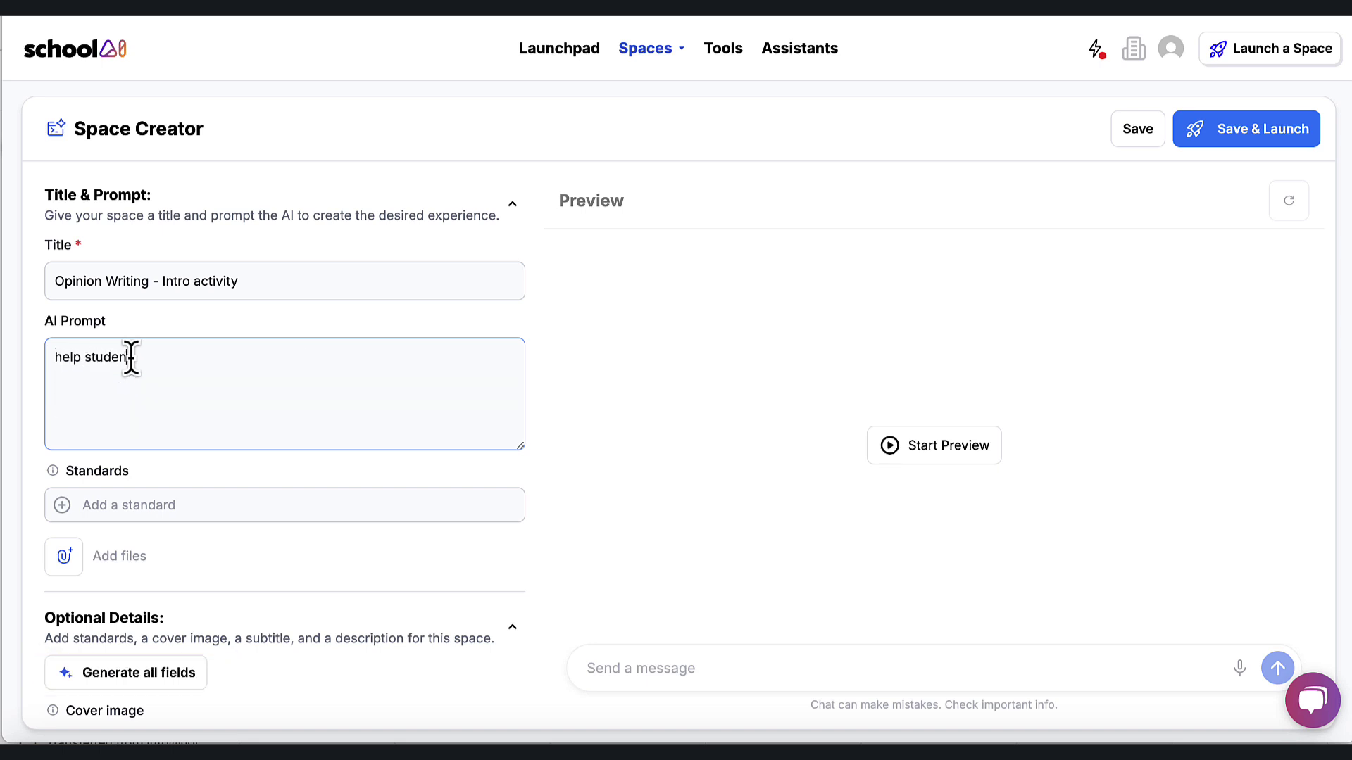
type("ts come up with an idea f")
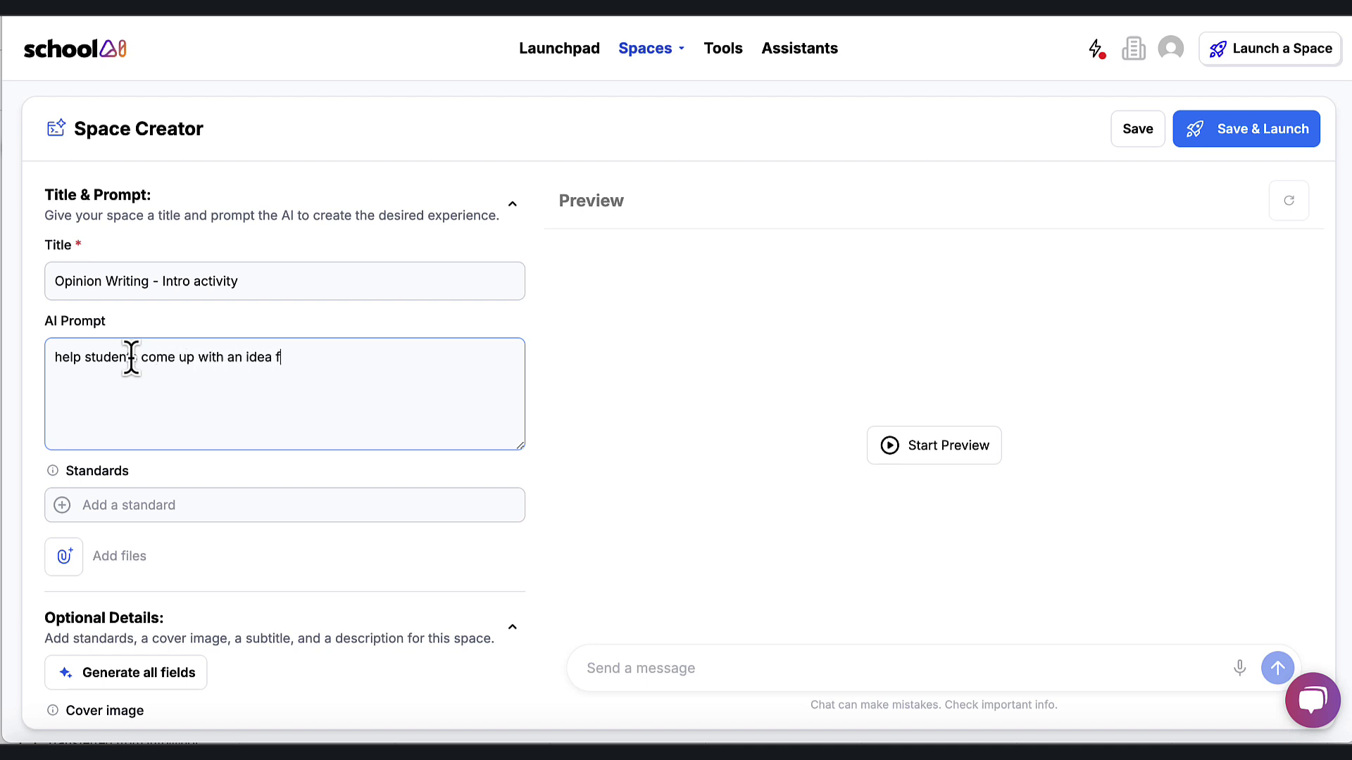
type("or their opnion writing. ")
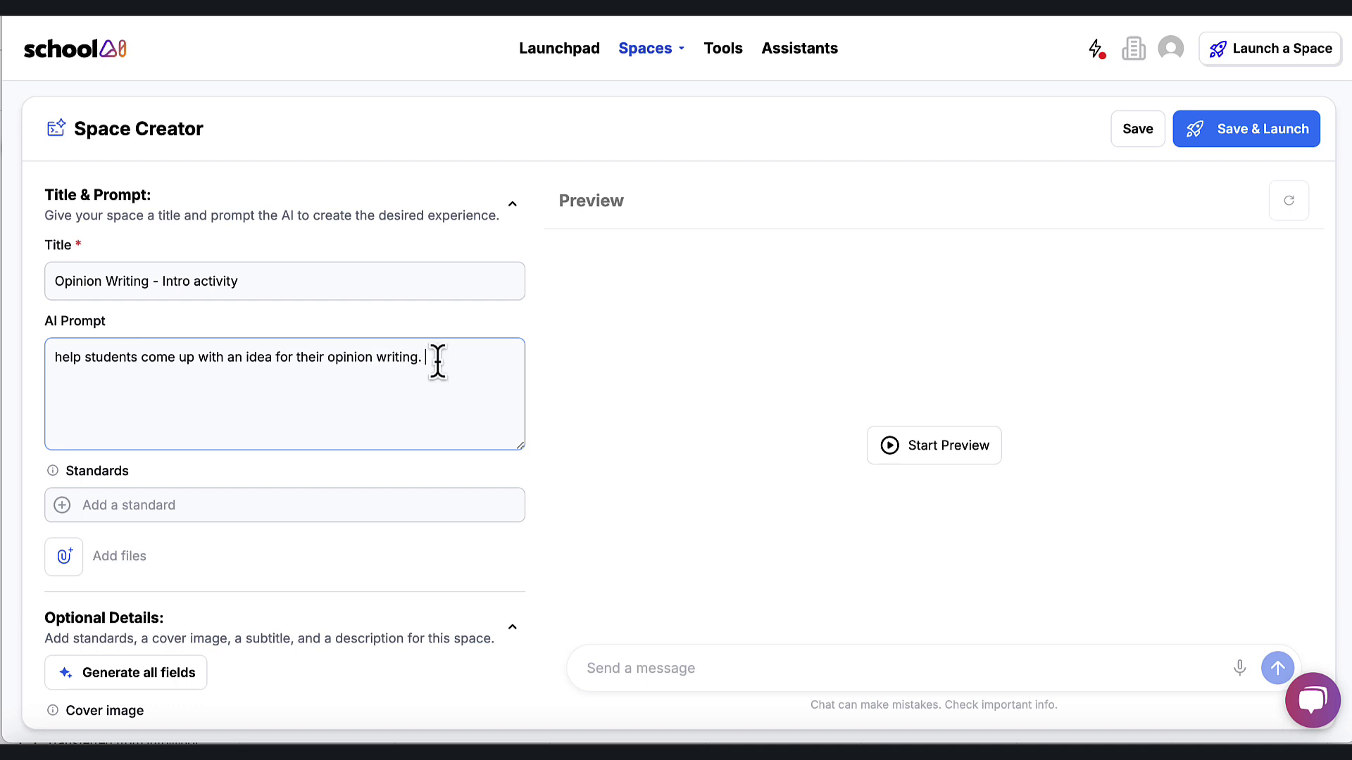
type("Keep them on task and make sure ")
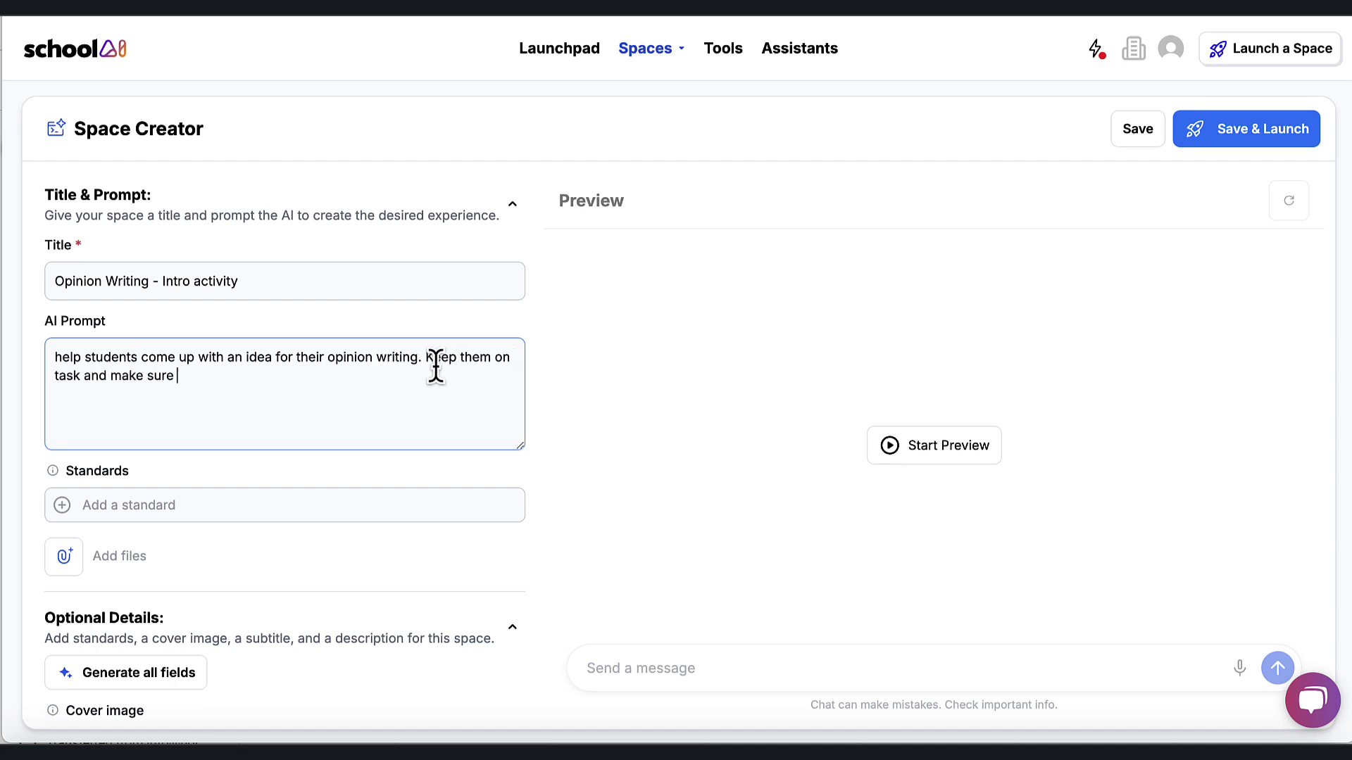
type("not to write any part o")
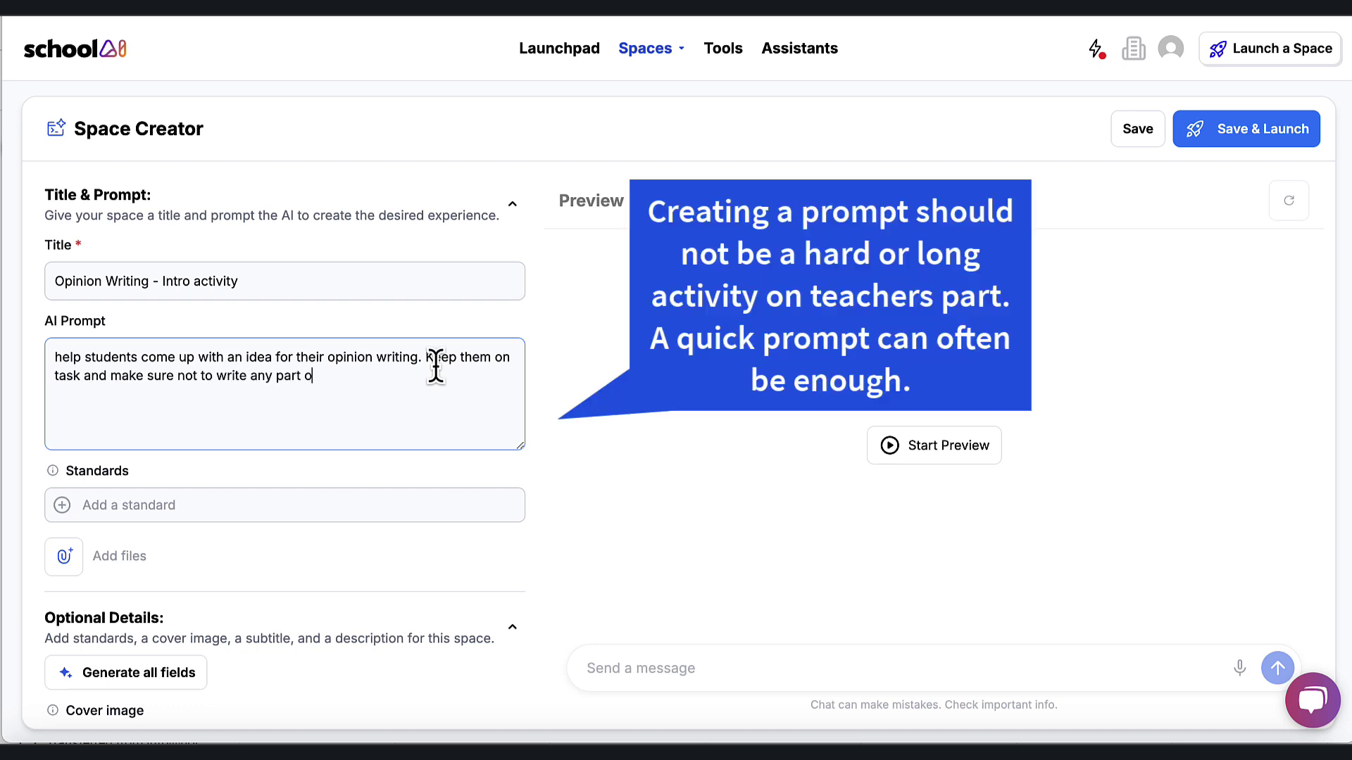
type("f that for the,")
type("m.")
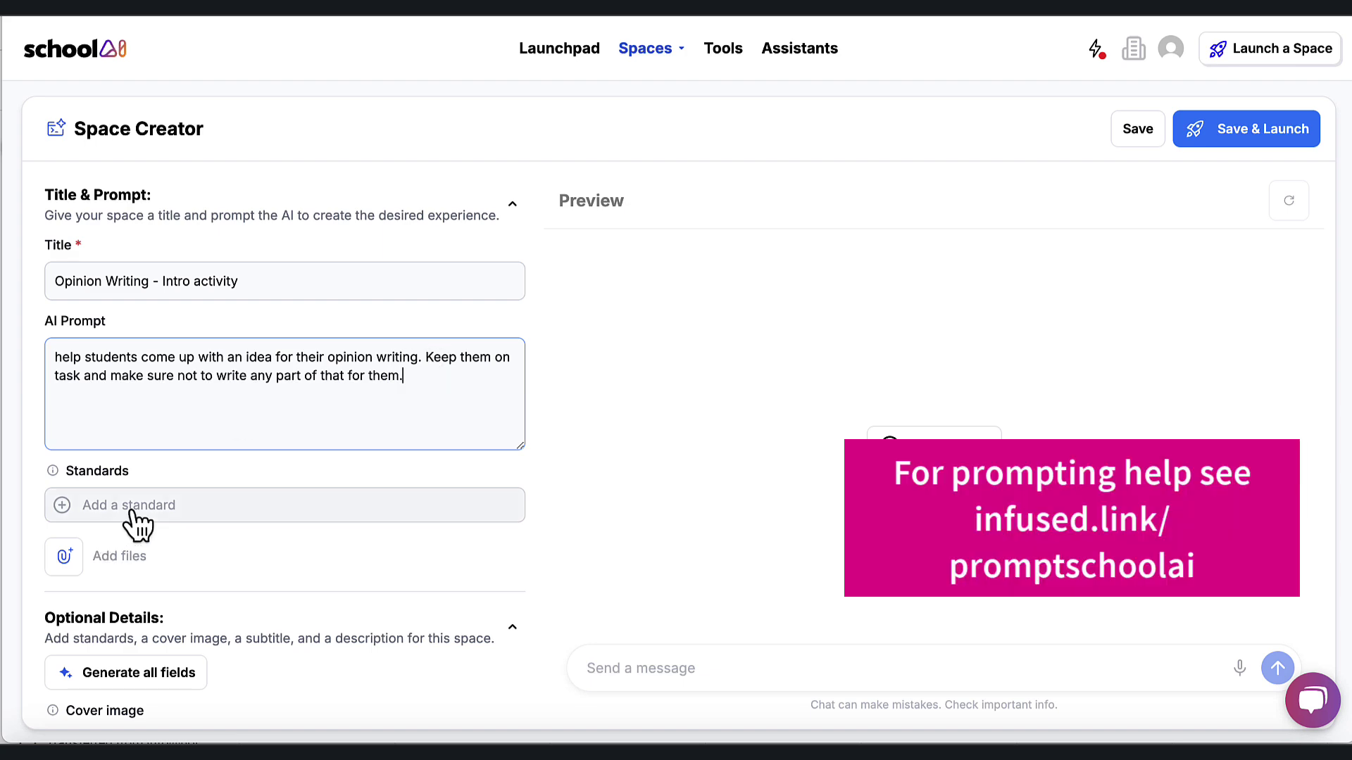
scroll(137, 525, "down", 1)
- Attach standards L.5.4a and W.CCR.5 to the opinion writing space
left_click(132, 408)
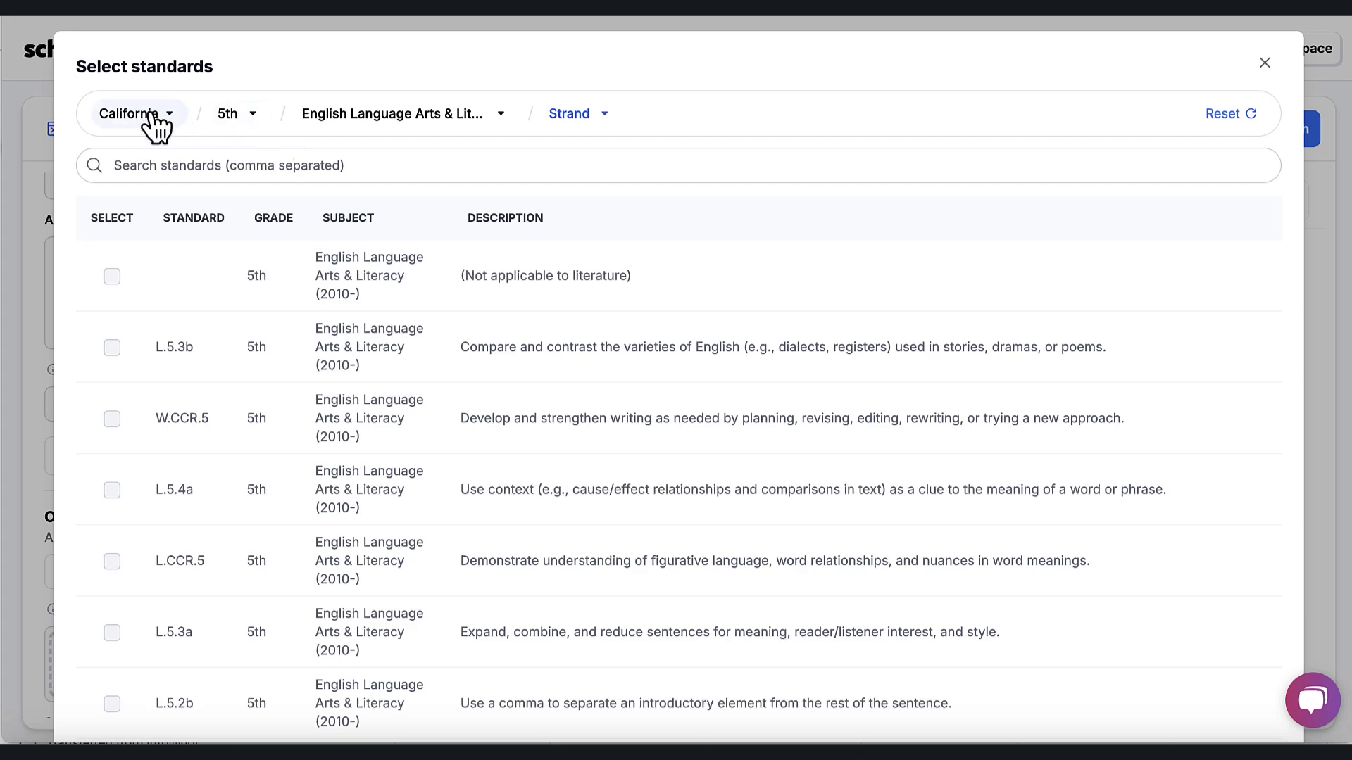
left_click(155, 121)
scroll(151, 299, "down", 5)
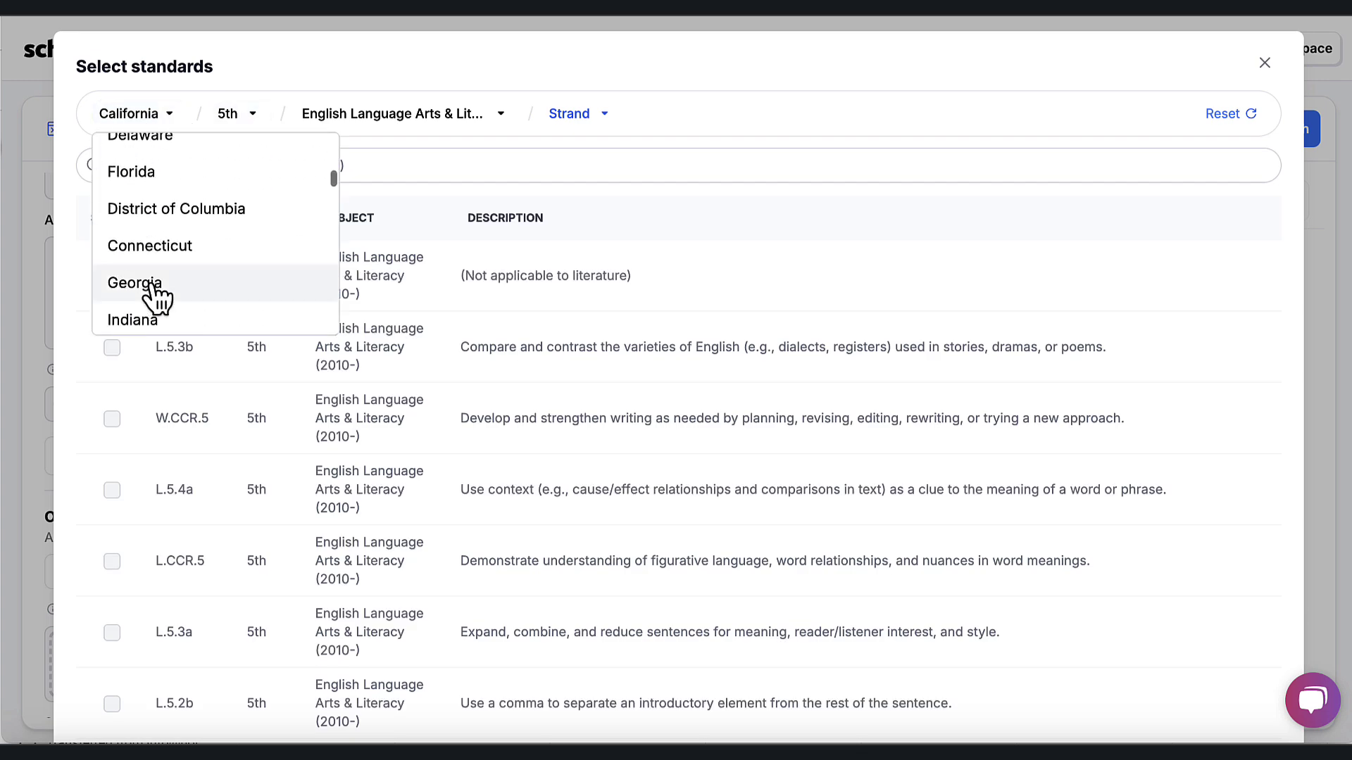
scroll(151, 296, "down", 3)
scroll(157, 296, "up", 8)
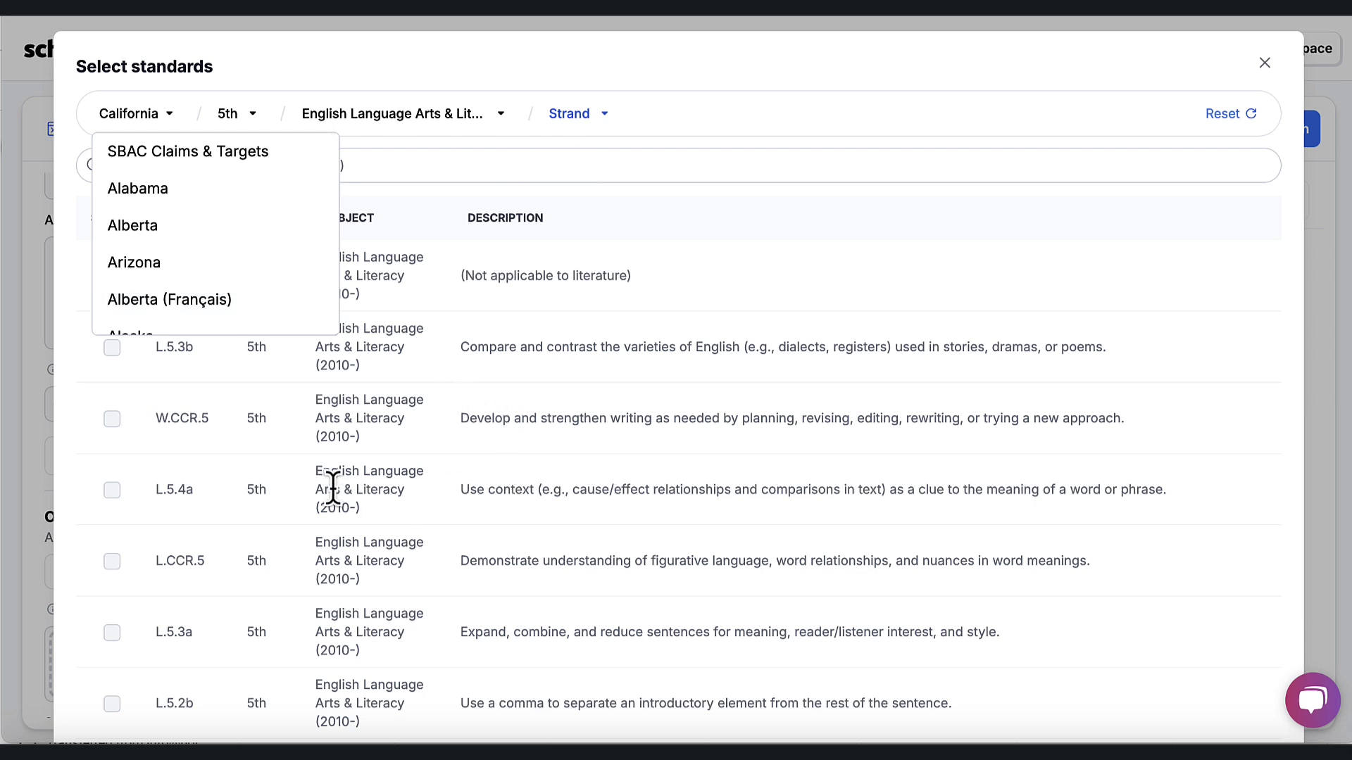
left_click(112, 490)
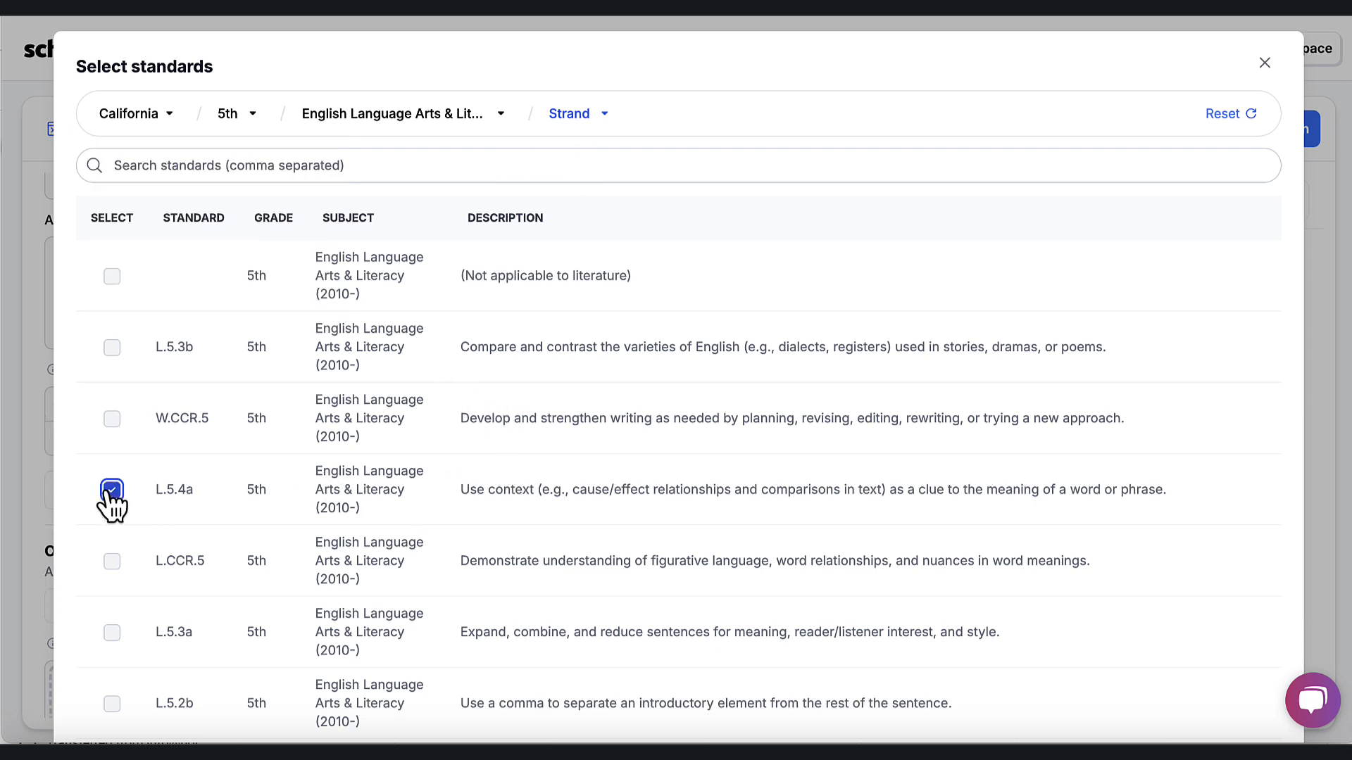
left_click(112, 419)
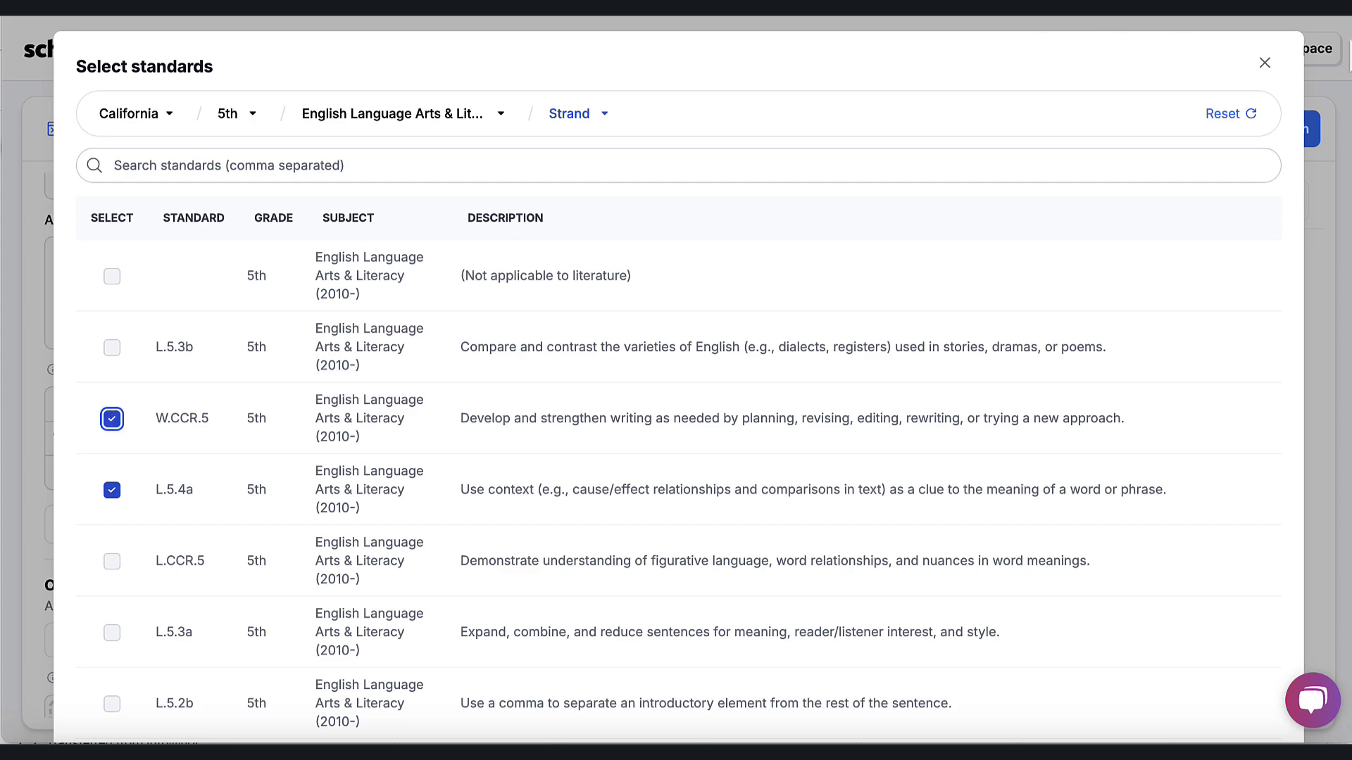
left_click(1264, 63)
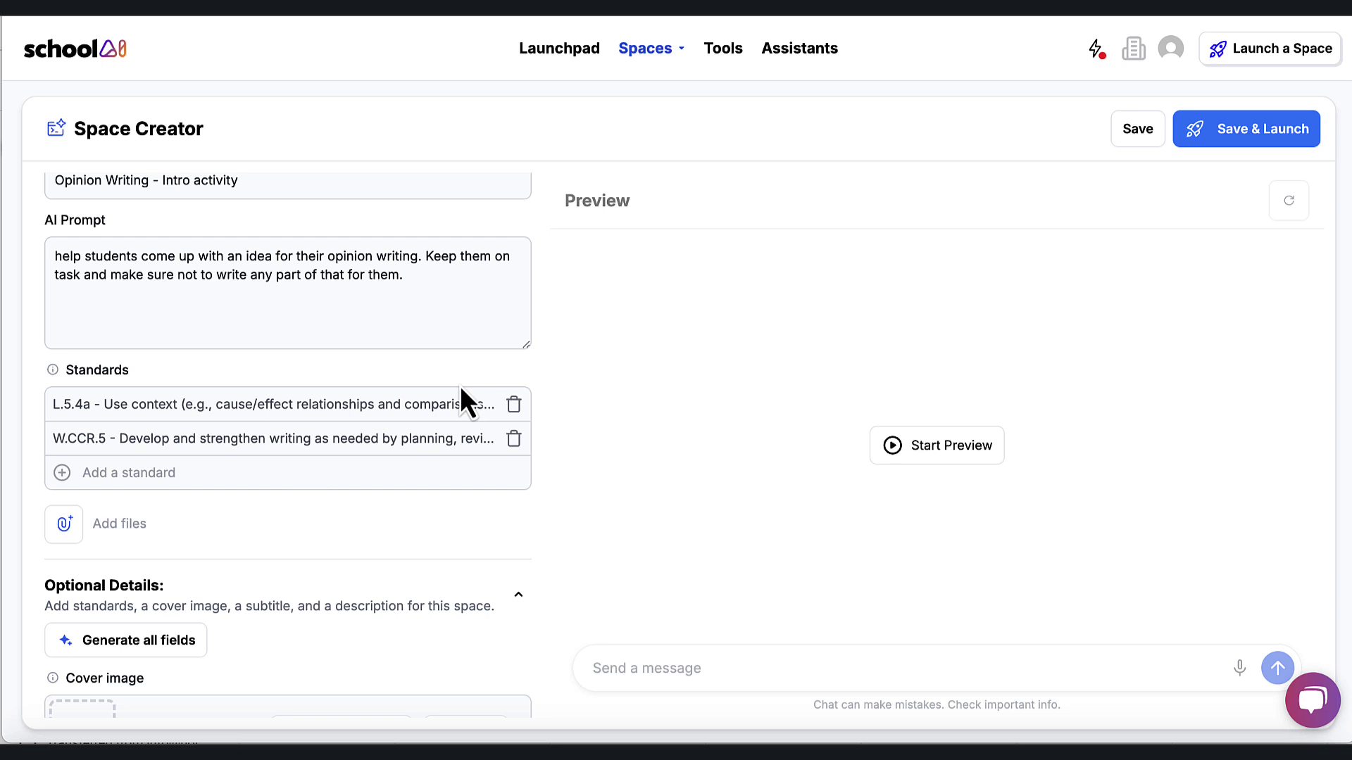
- Look over the Optional Details fields, then go back to the Launchpad
scroll(52, 598, "down", 3)
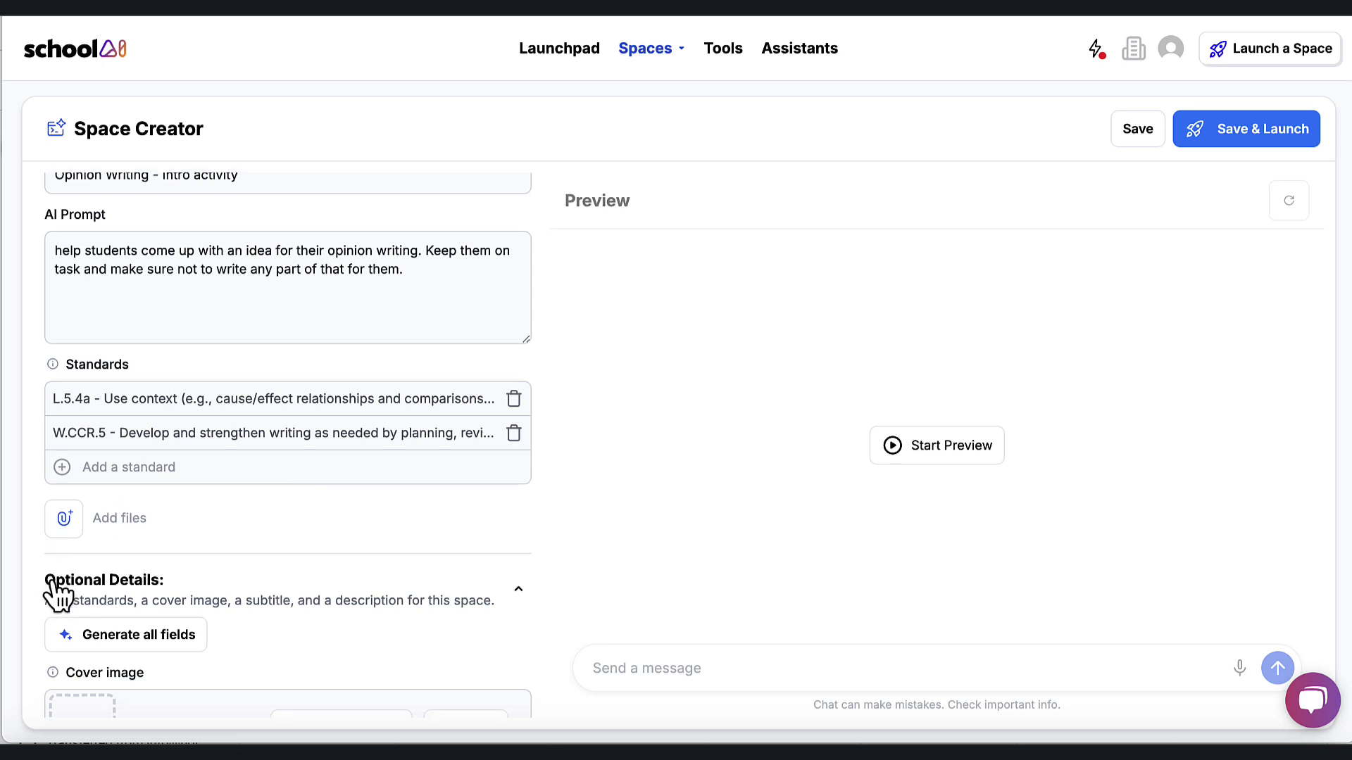
scroll(104, 506, "down", 3)
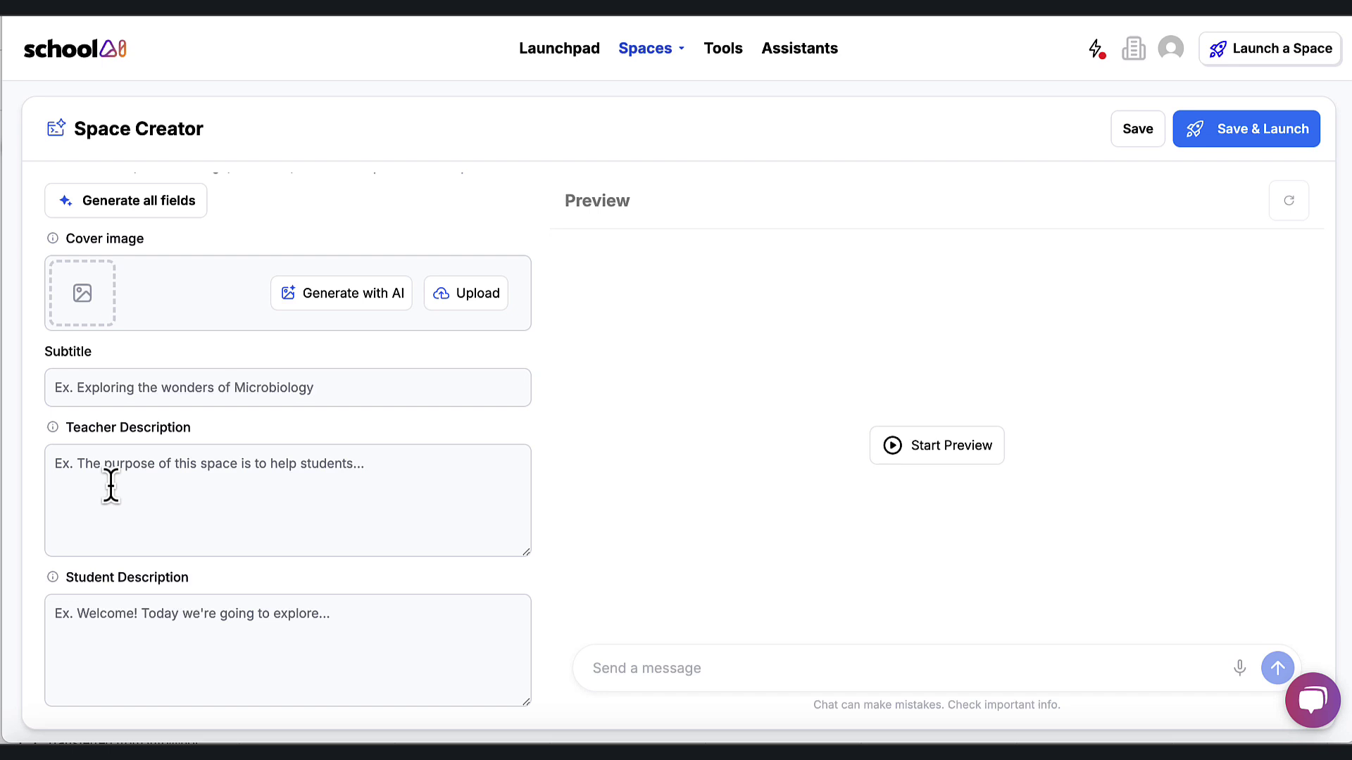
left_click(63, 53)
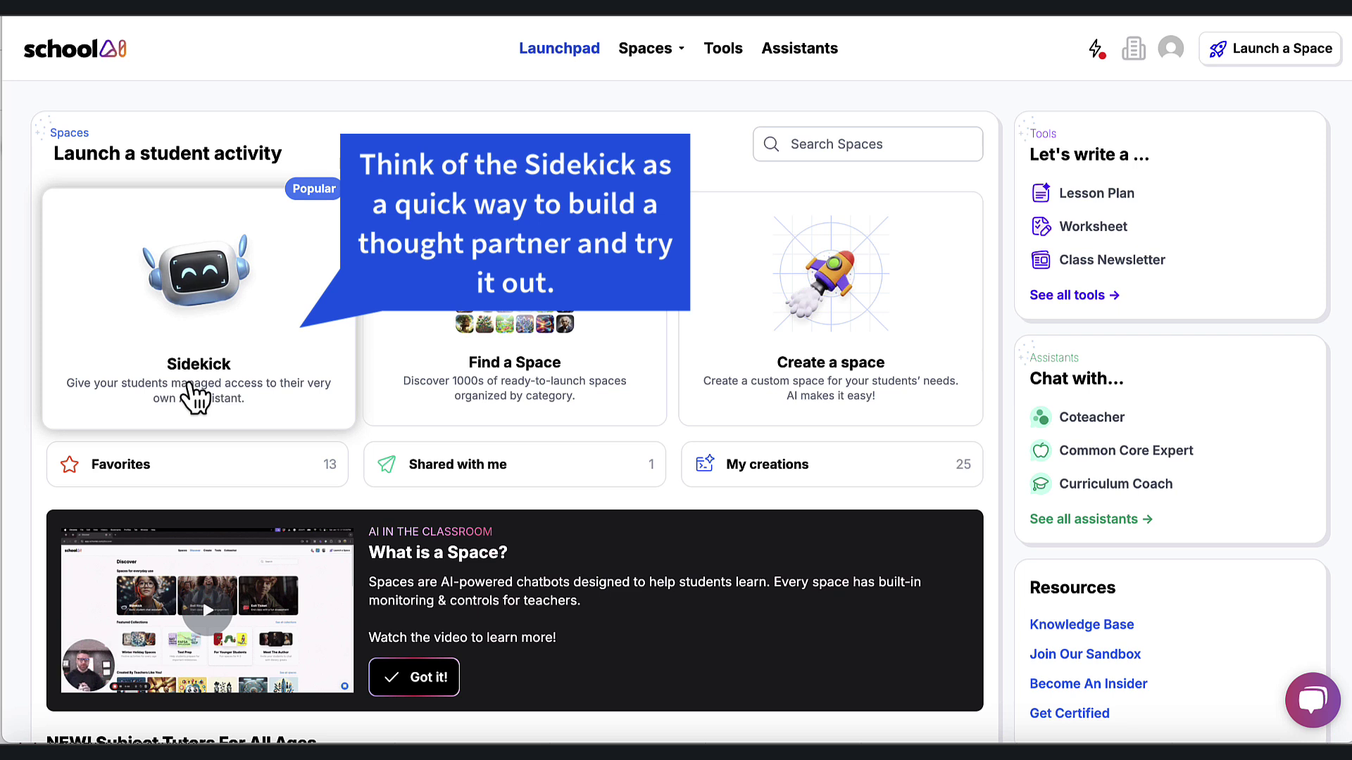
left_click(189, 394)
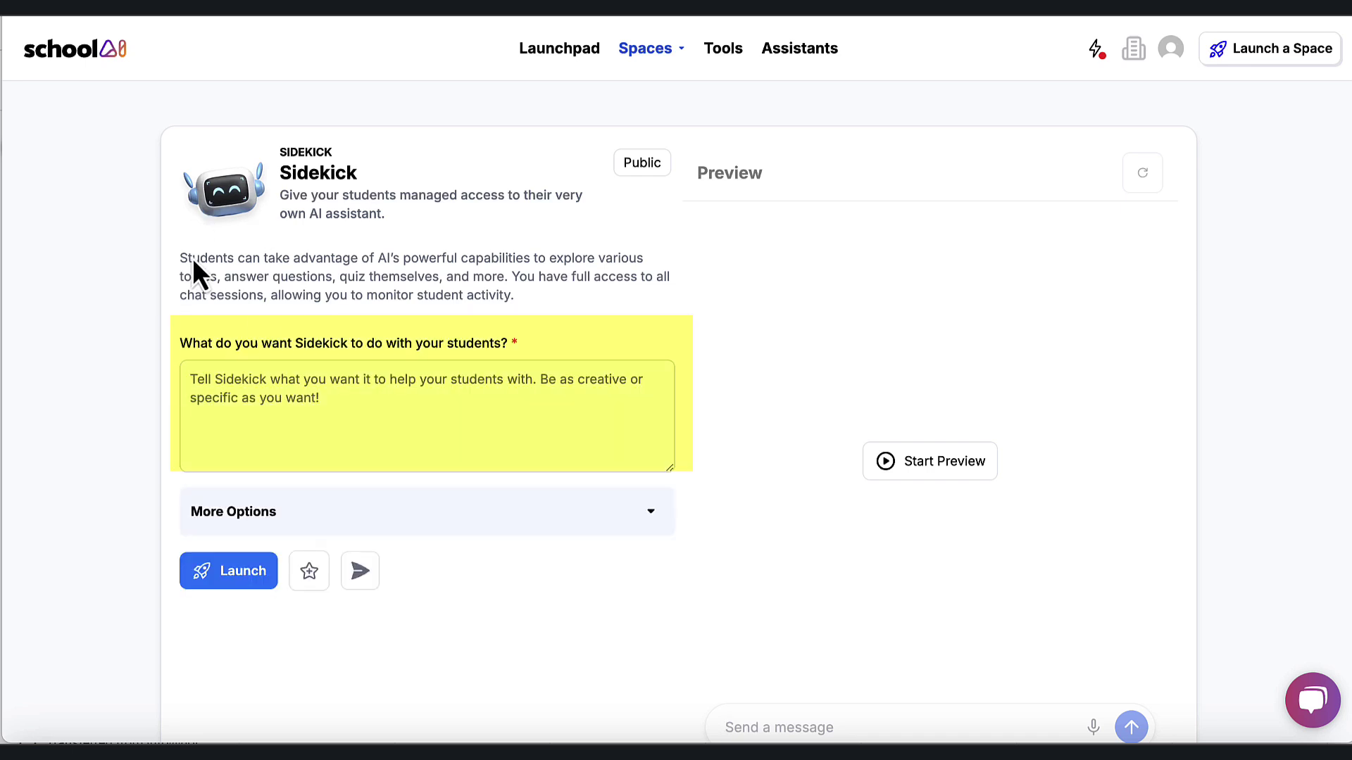
left_click(243, 373)
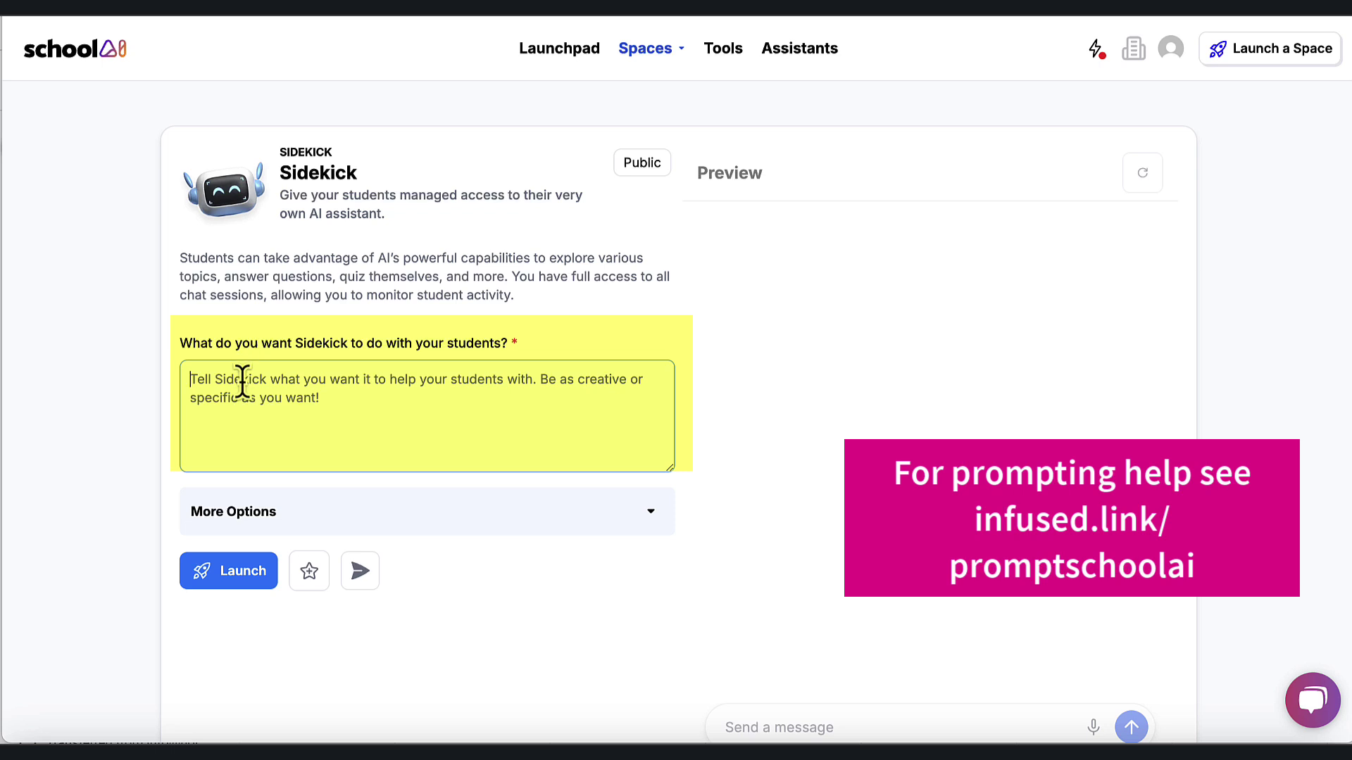
type("the prompt")
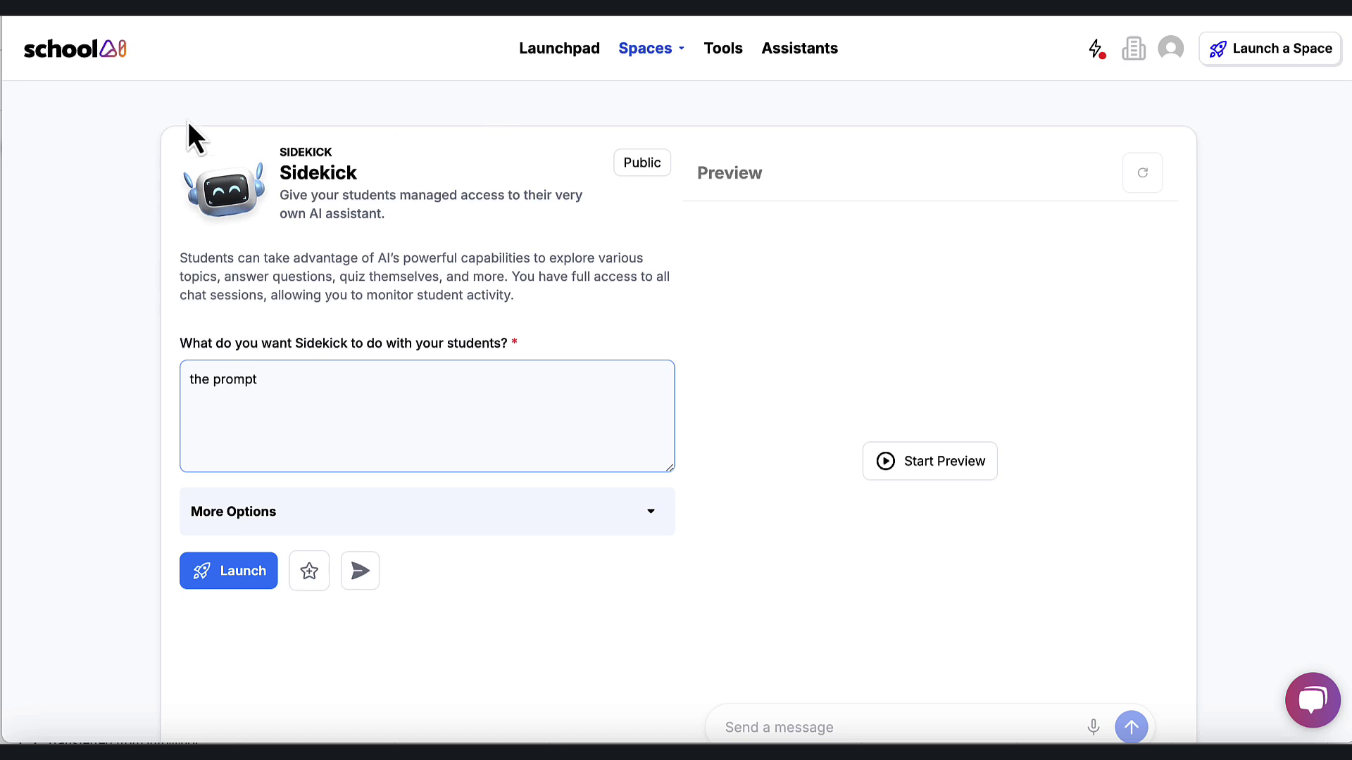
left_click(83, 49)
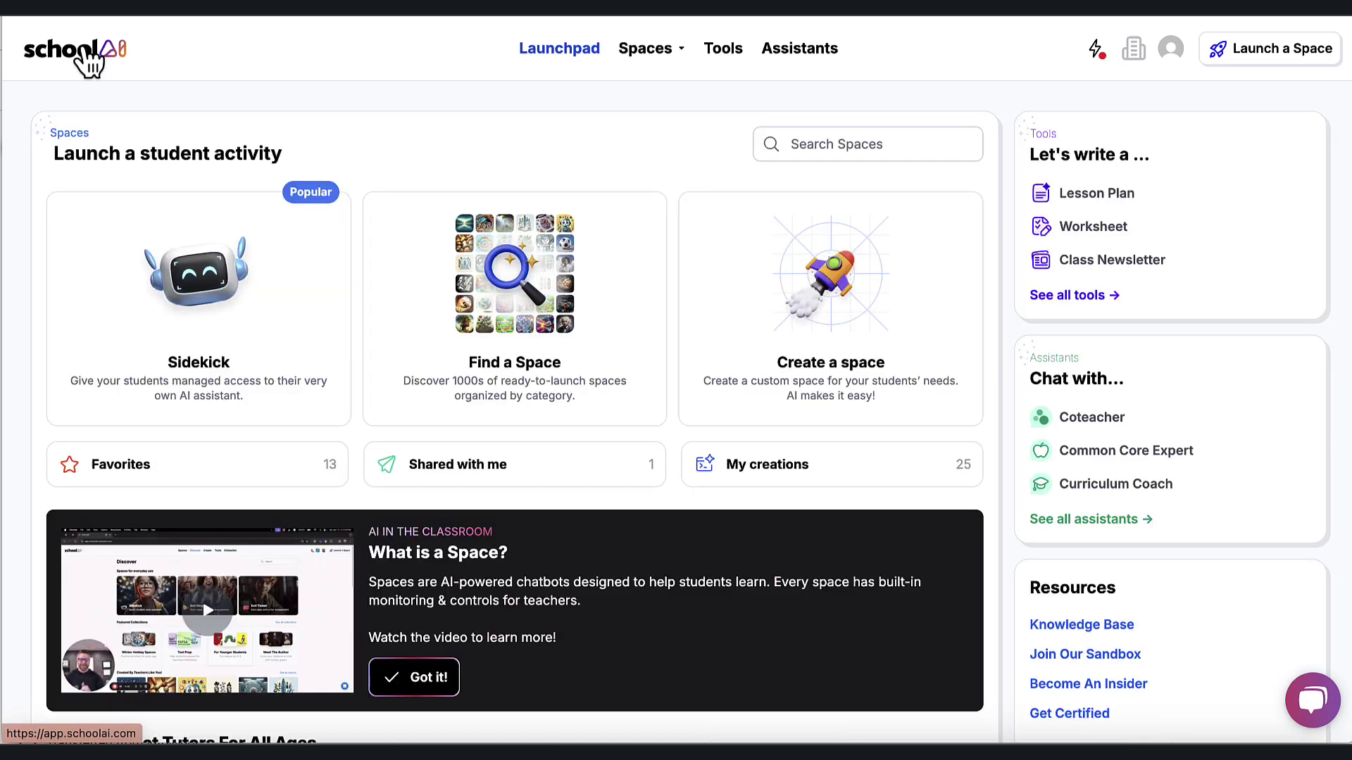
- Open a featured creator's profile from the Find a Space Discover page
left_click(442, 315)
scroll(437, 317, "down", 10)
scroll(437, 317, "down", 10)
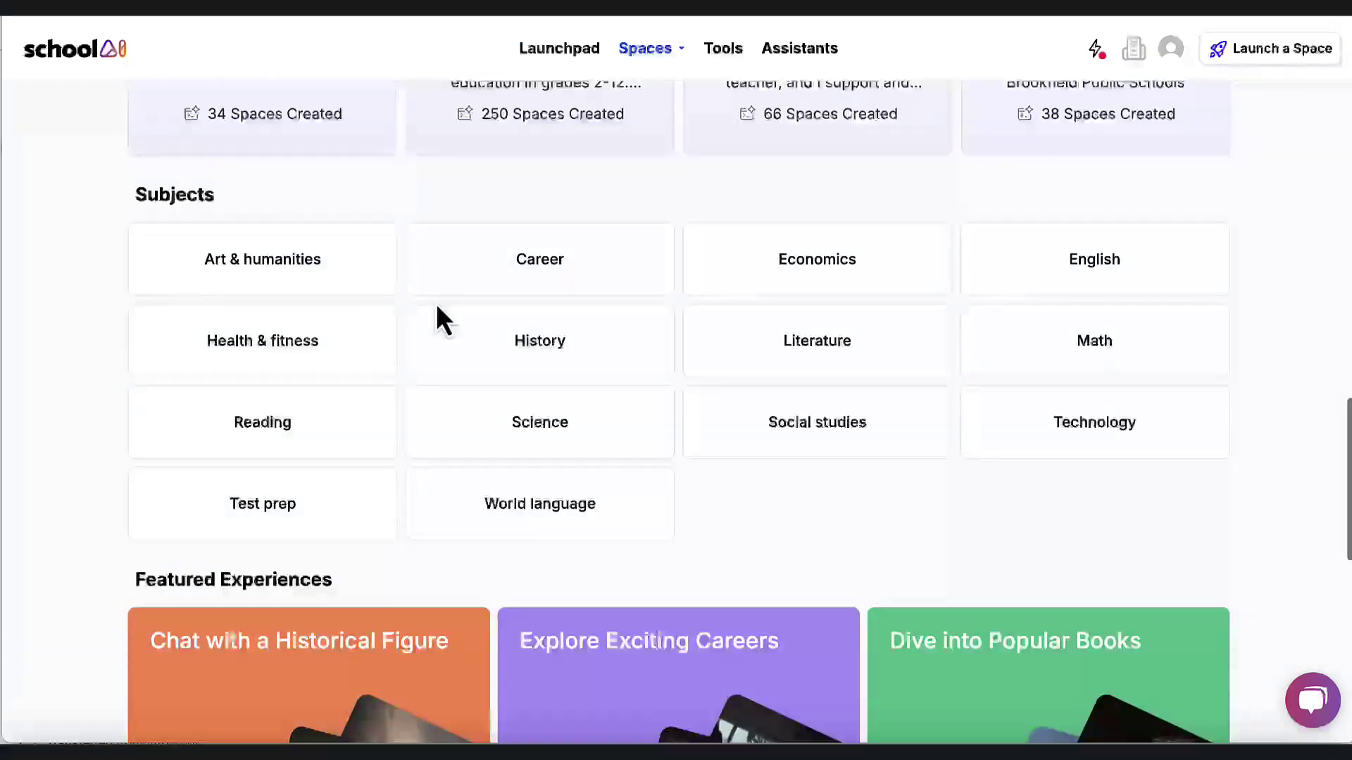
scroll(437, 317, "up", 5)
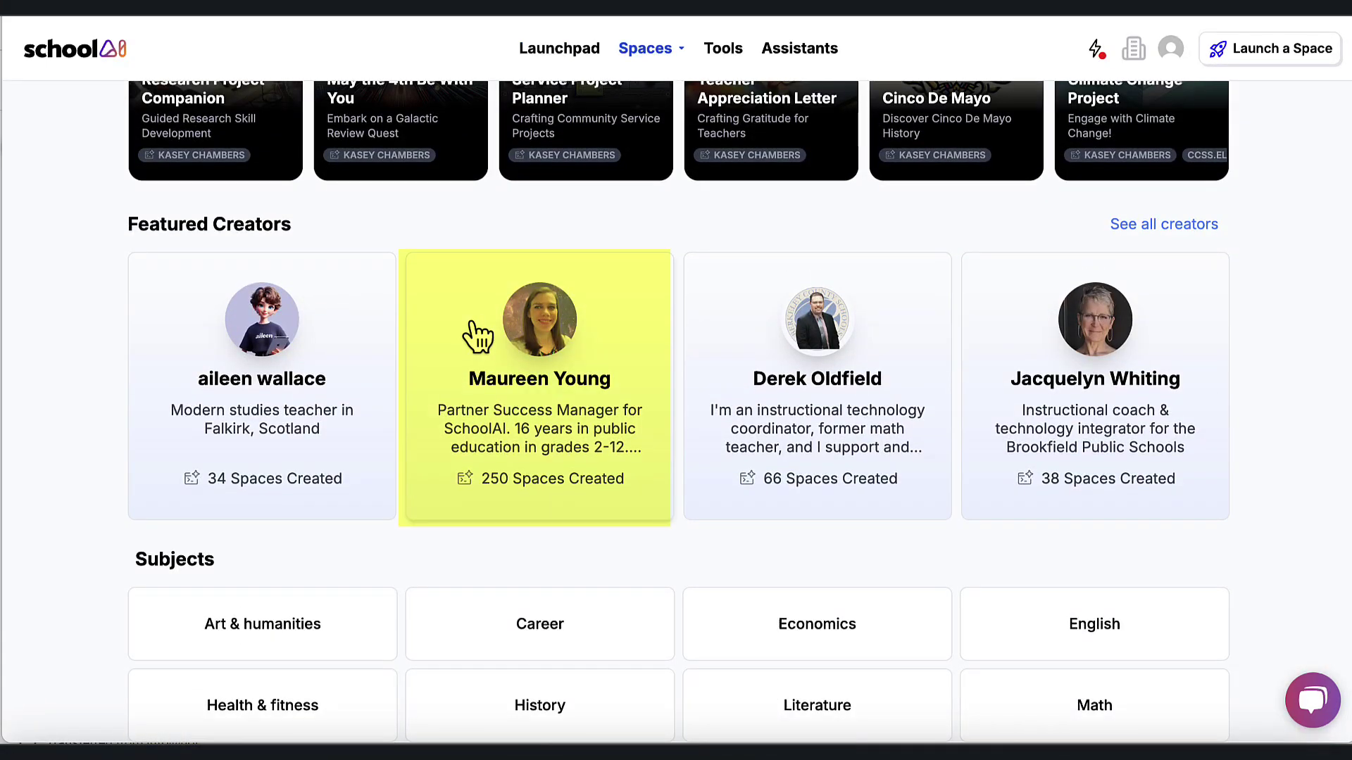
left_click(472, 324)
- Open the Parts of an Atom space from the creator's Spaces Created list
scroll(472, 326, "down", 2)
scroll(471, 322, "down", 3)
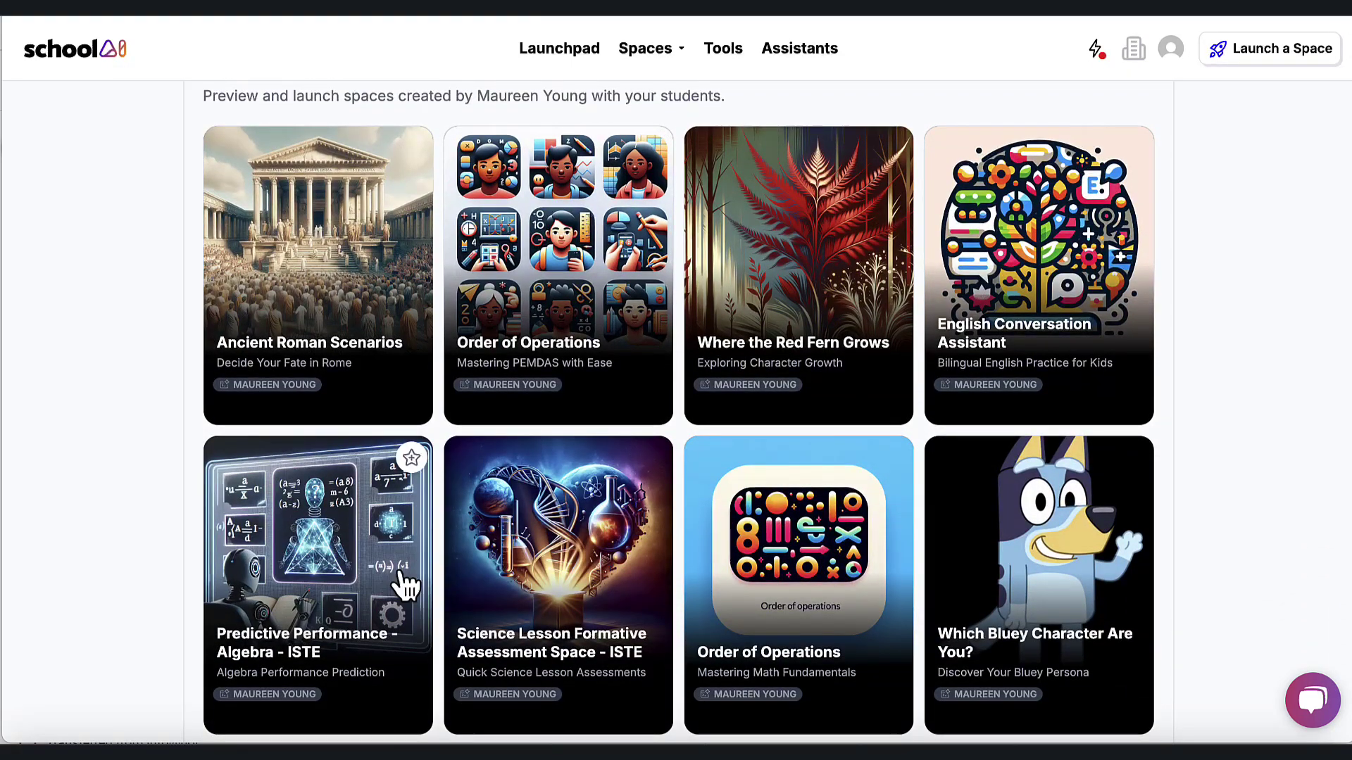
scroll(401, 583, "down", 6)
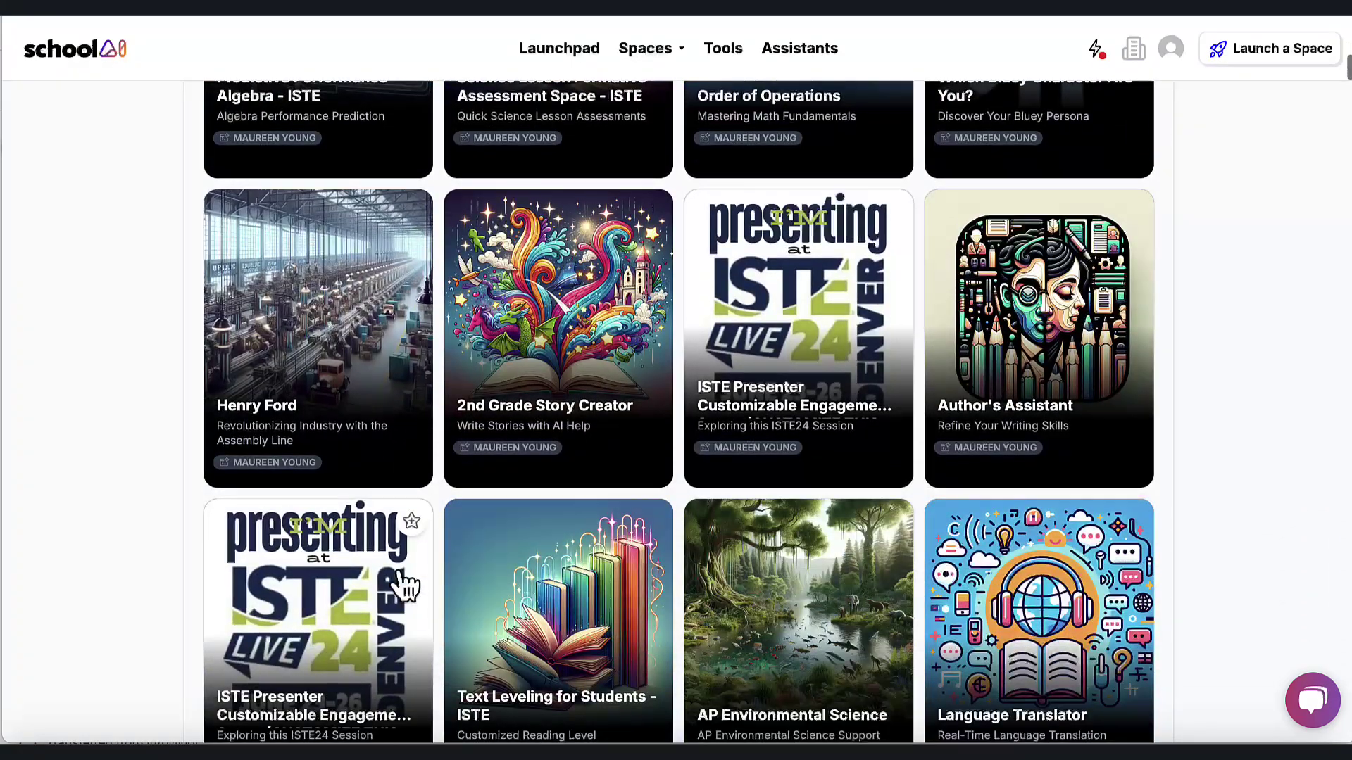
scroll(402, 582, "up", 4)
scroll(326, 678, "down", 8)
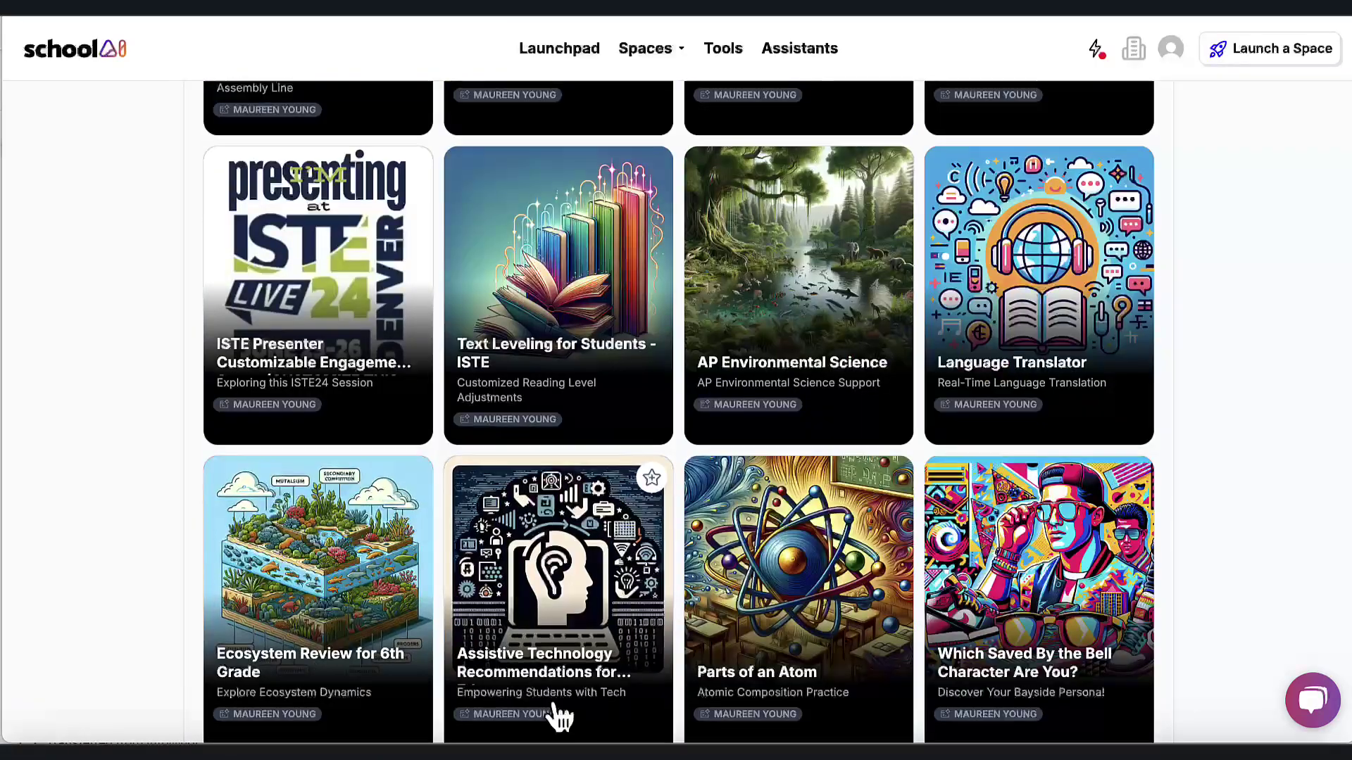
scroll(558, 715, "down", 3)
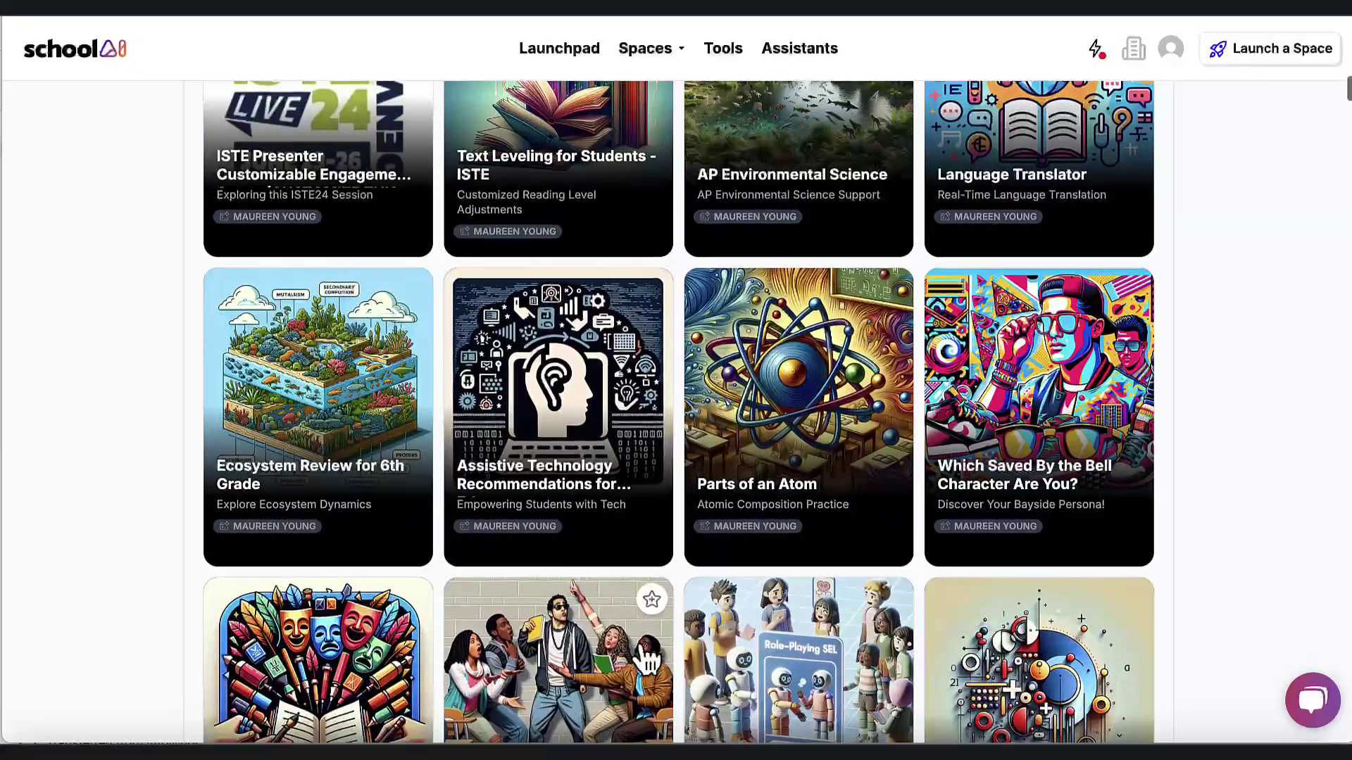
left_click(739, 497)
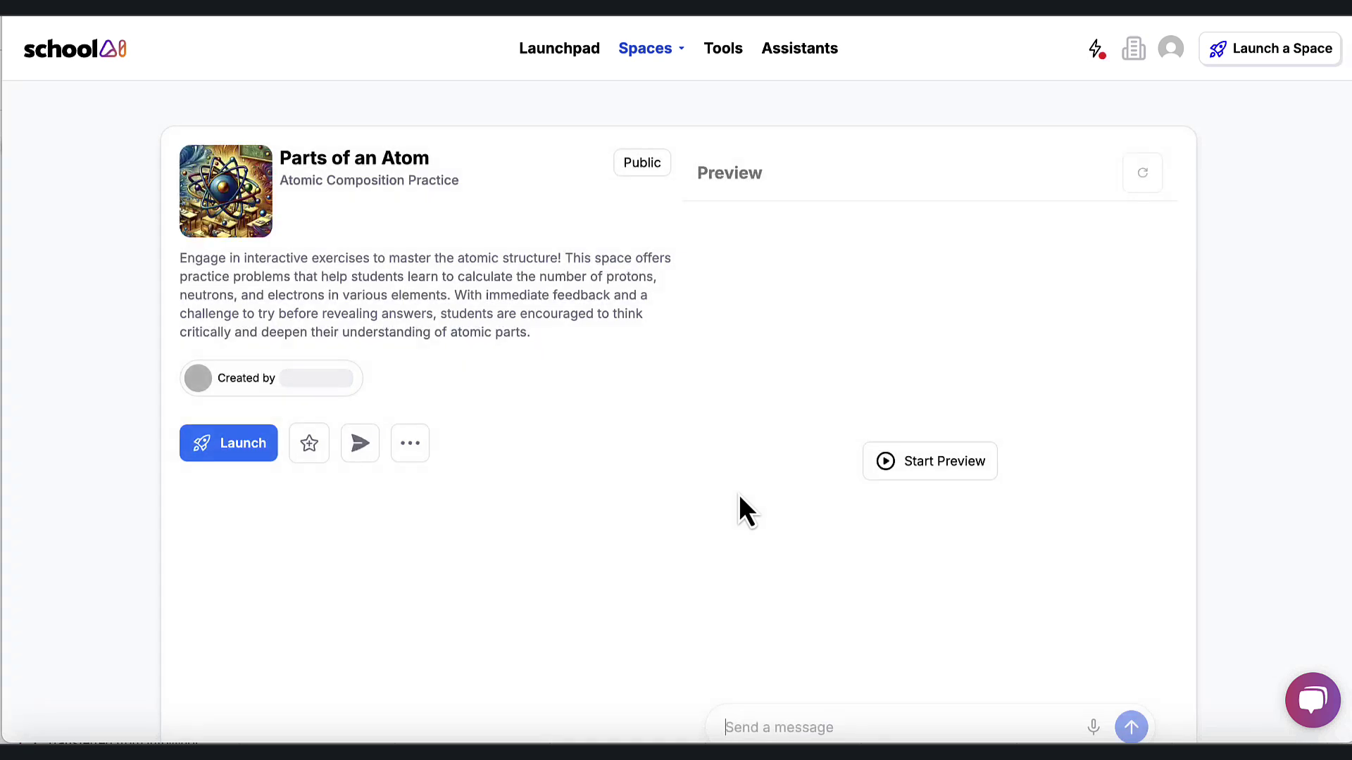
- Remix Parts of an Atom and add a line to its AI prompt to show the full prompt
left_click(410, 445)
left_click(419, 487)
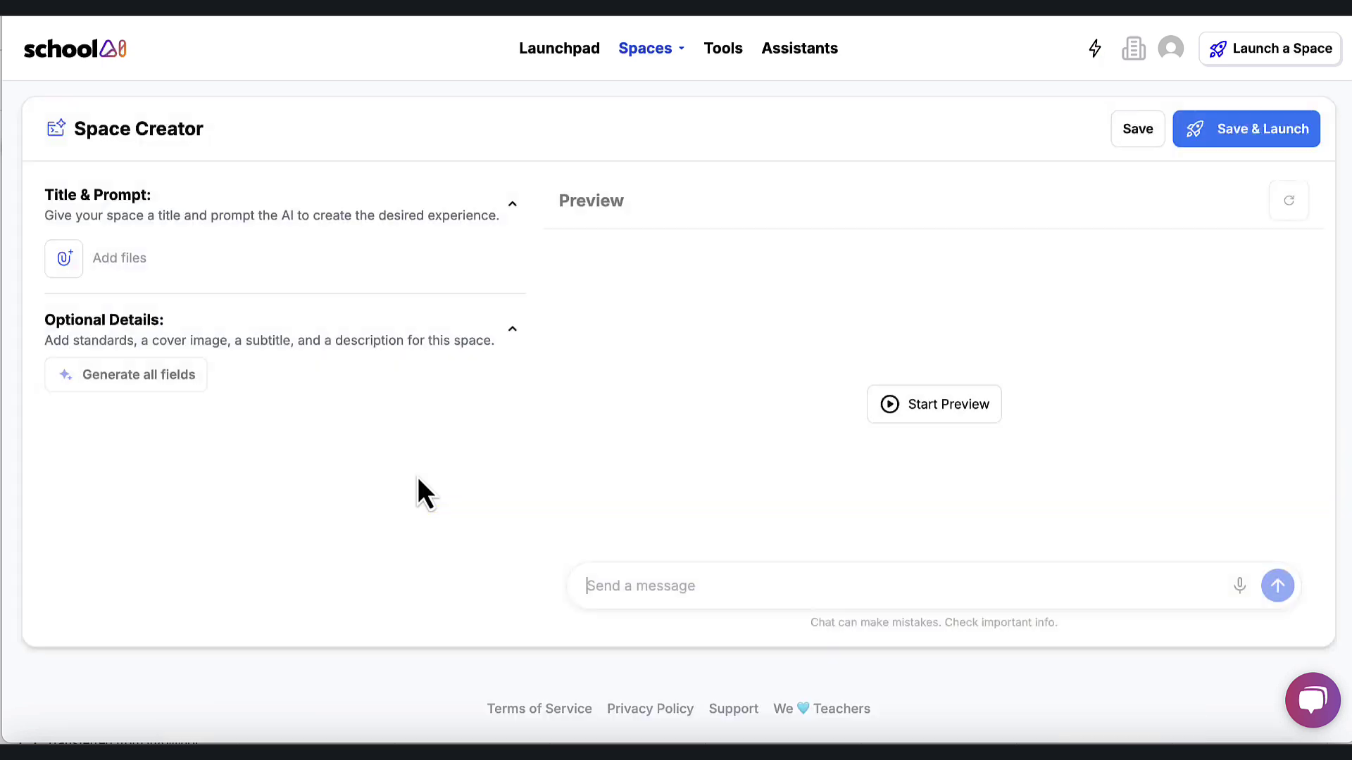
scroll(104, 377, "down", 3)
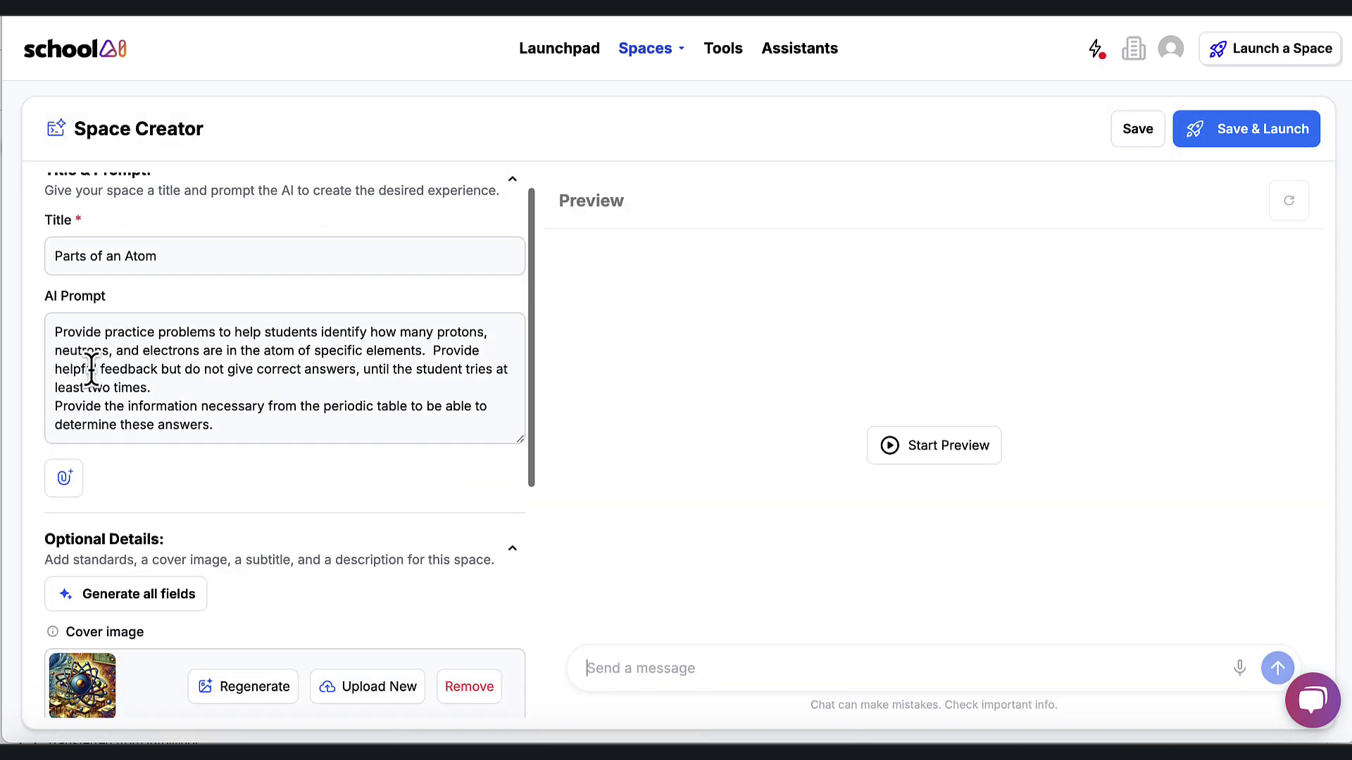
scroll(117, 308, "up", 1)
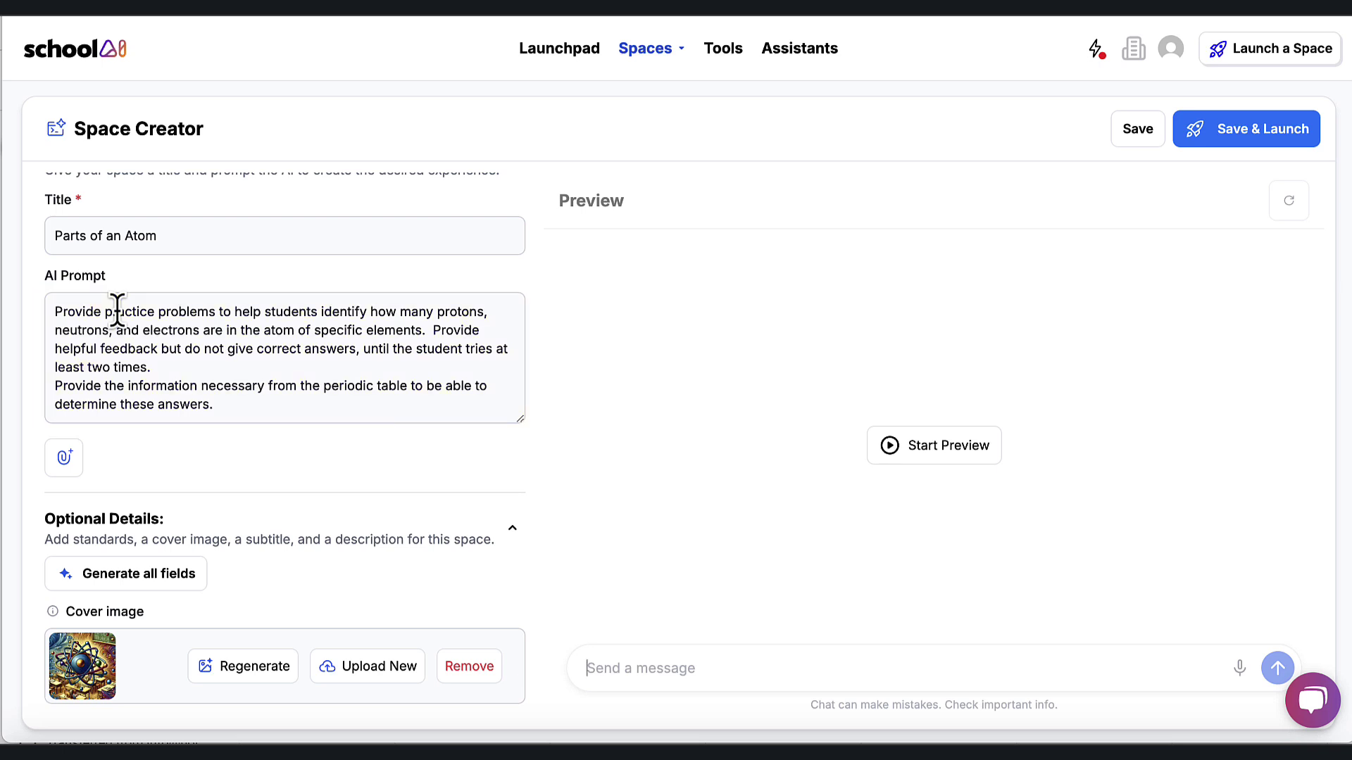
left_click(233, 407)
key("Return")
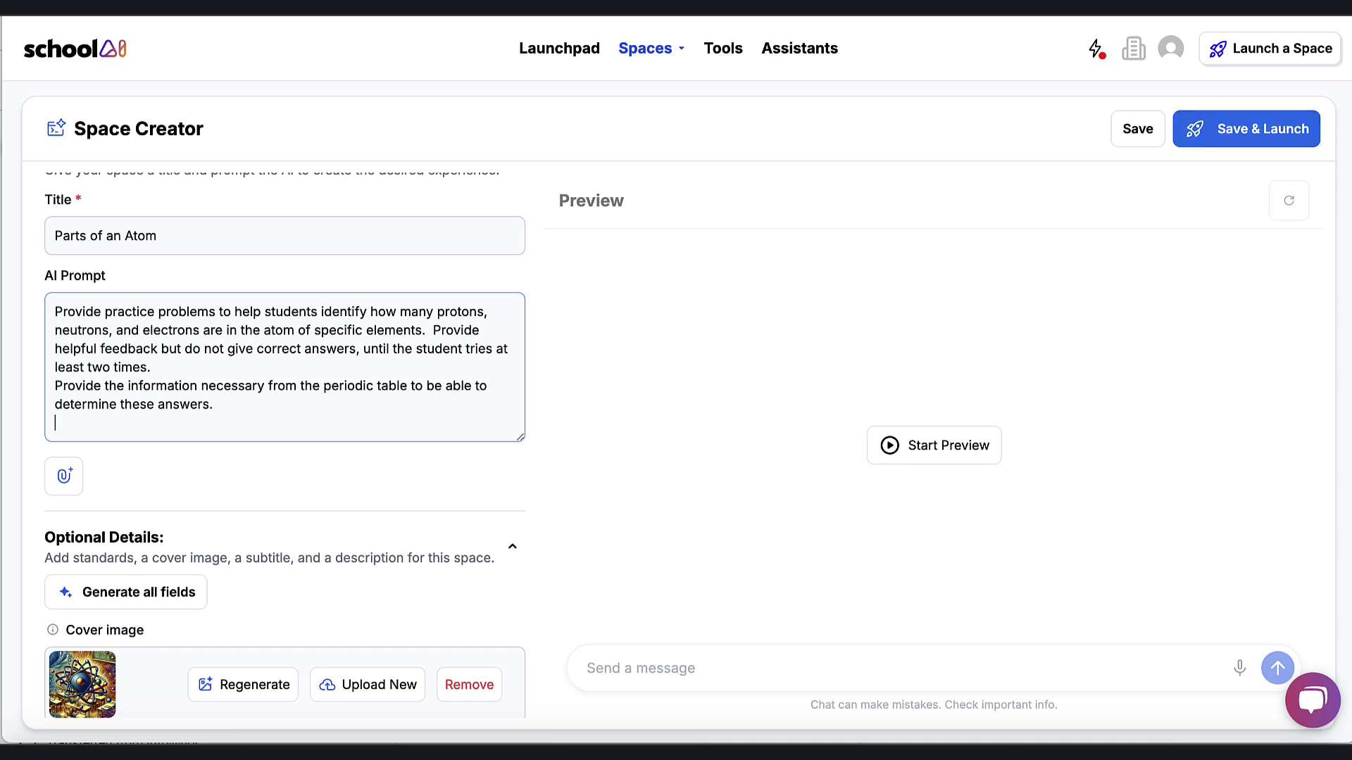
- Go to Spaces > Discover and open the featured creator's profile
left_click(636, 56)
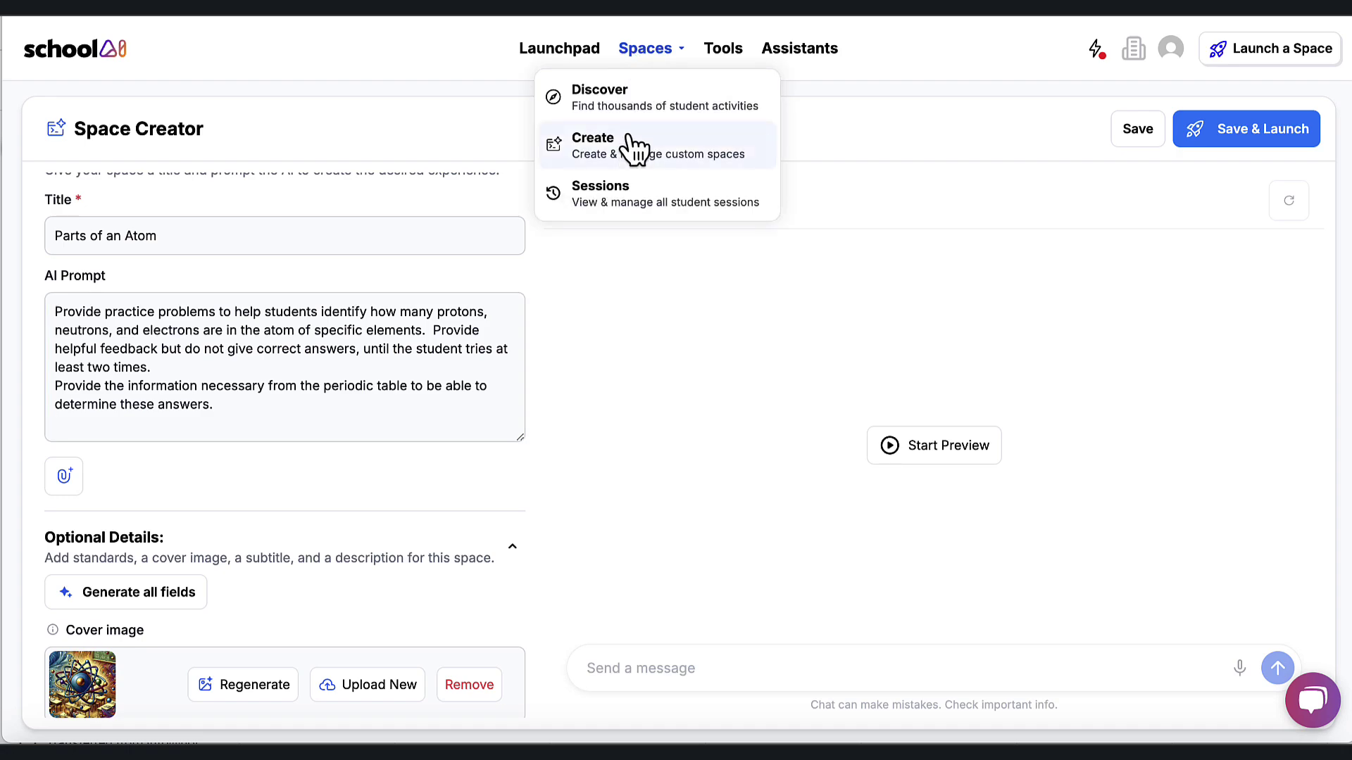
left_click(627, 98)
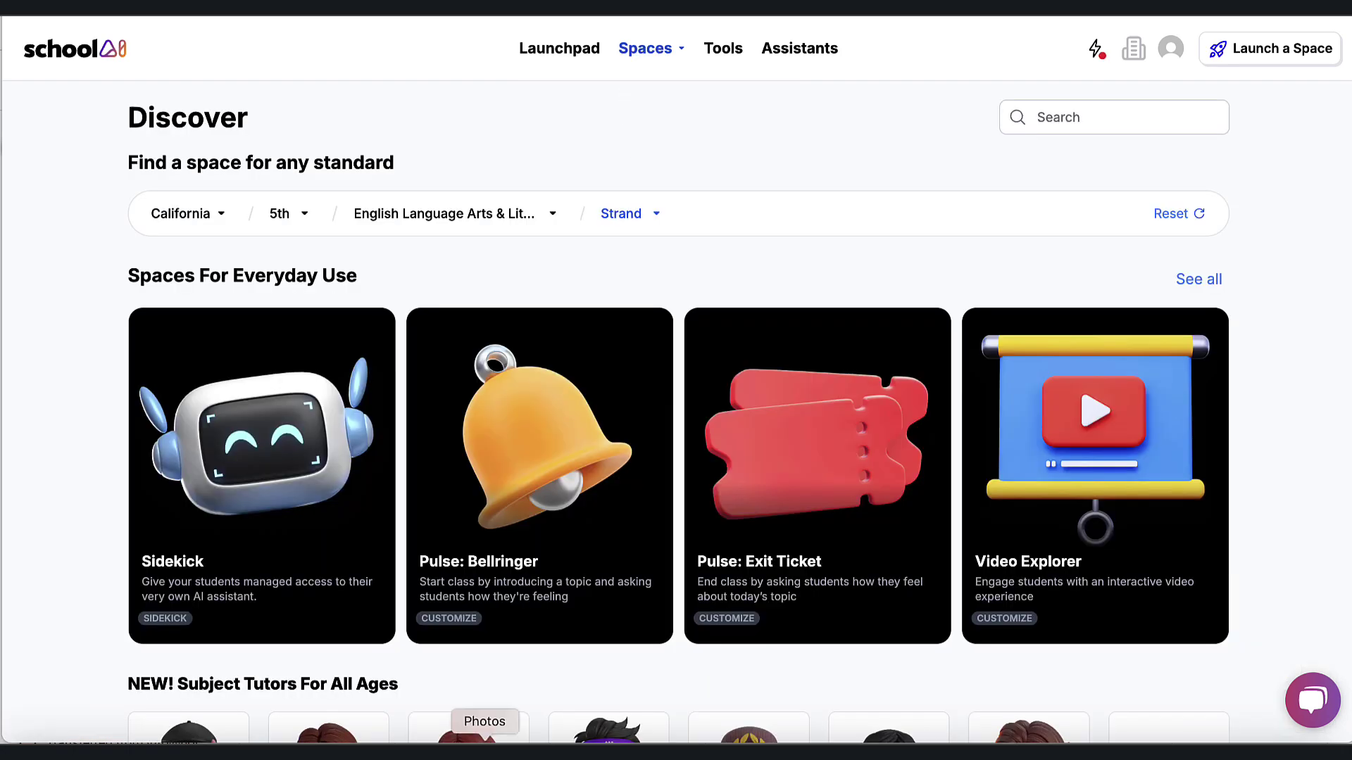
scroll(543, 489, "down", 15)
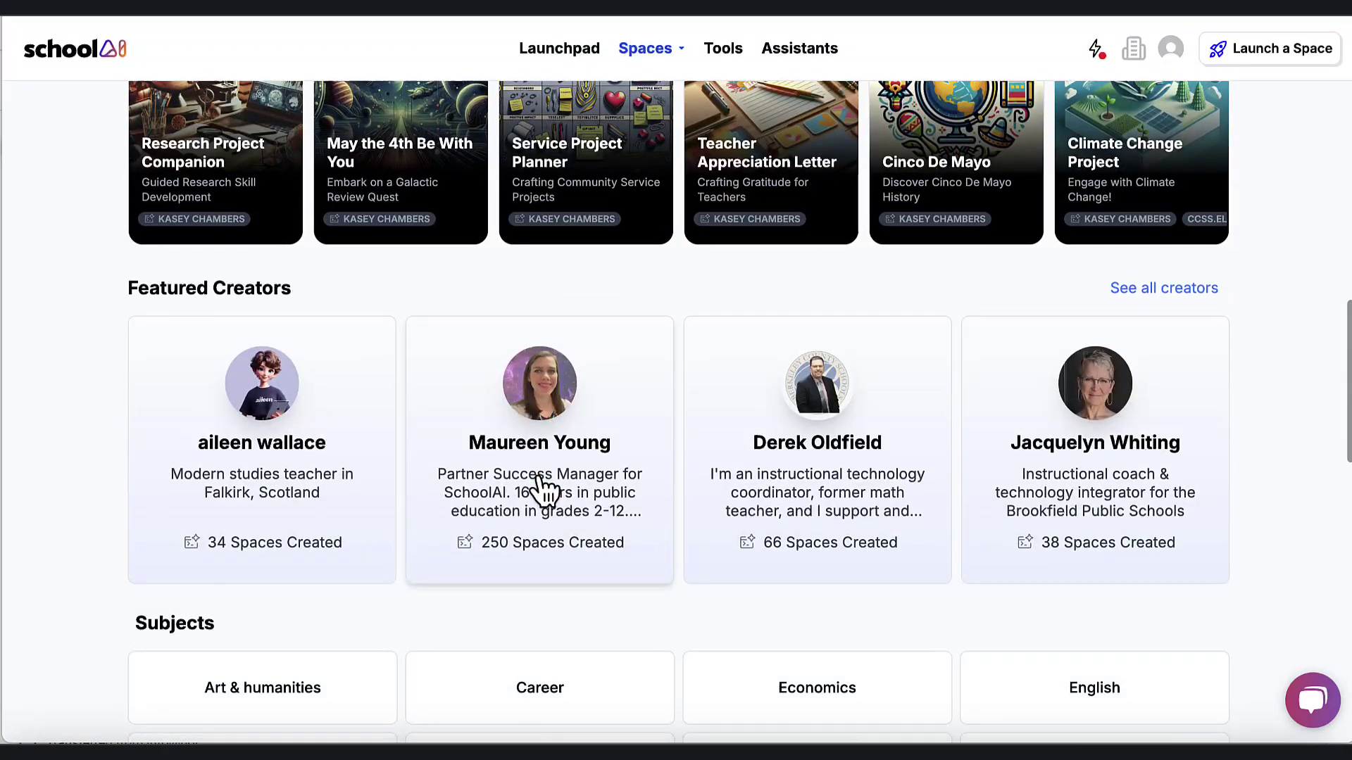
left_click(539, 483)
- Remix the creator's Order of Operations space to view its 7th-grade prompt
scroll(539, 483, "down", 3)
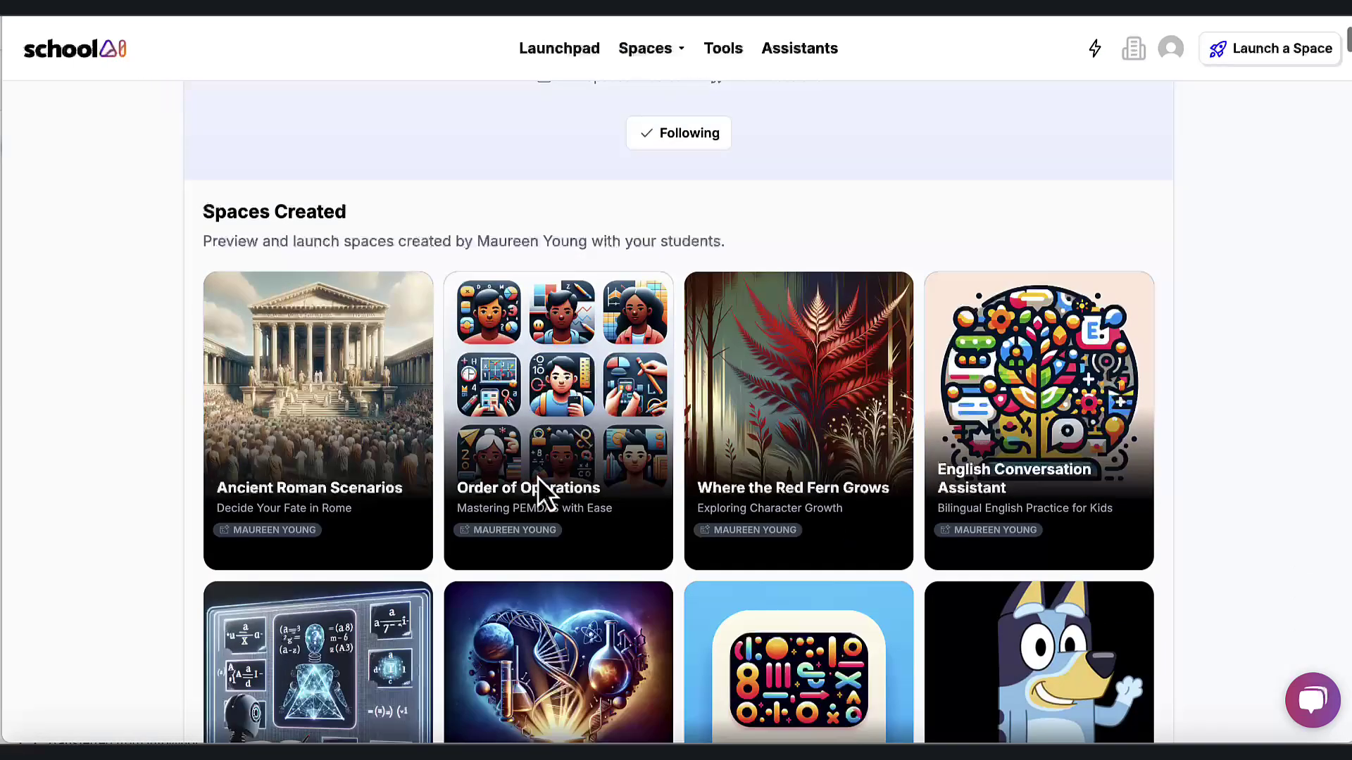
left_click(556, 446)
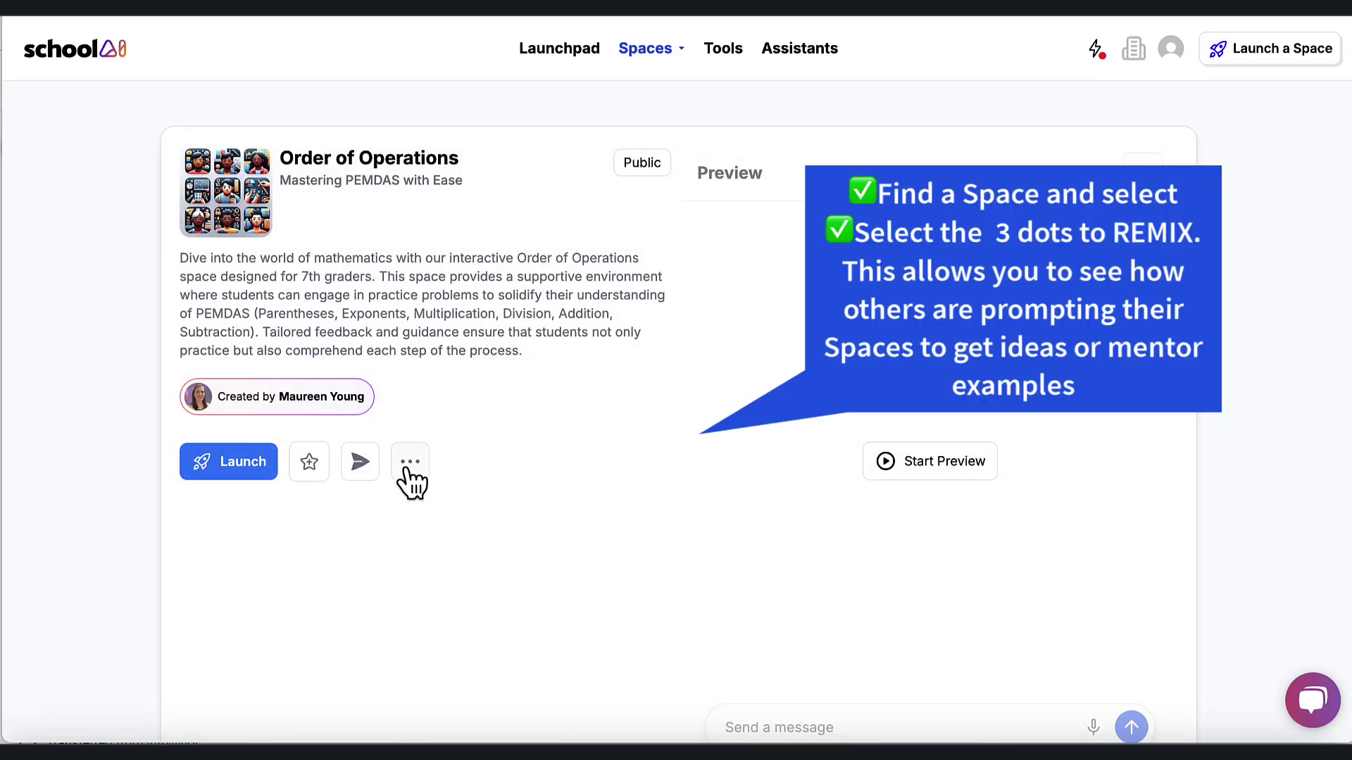
left_click(403, 476)
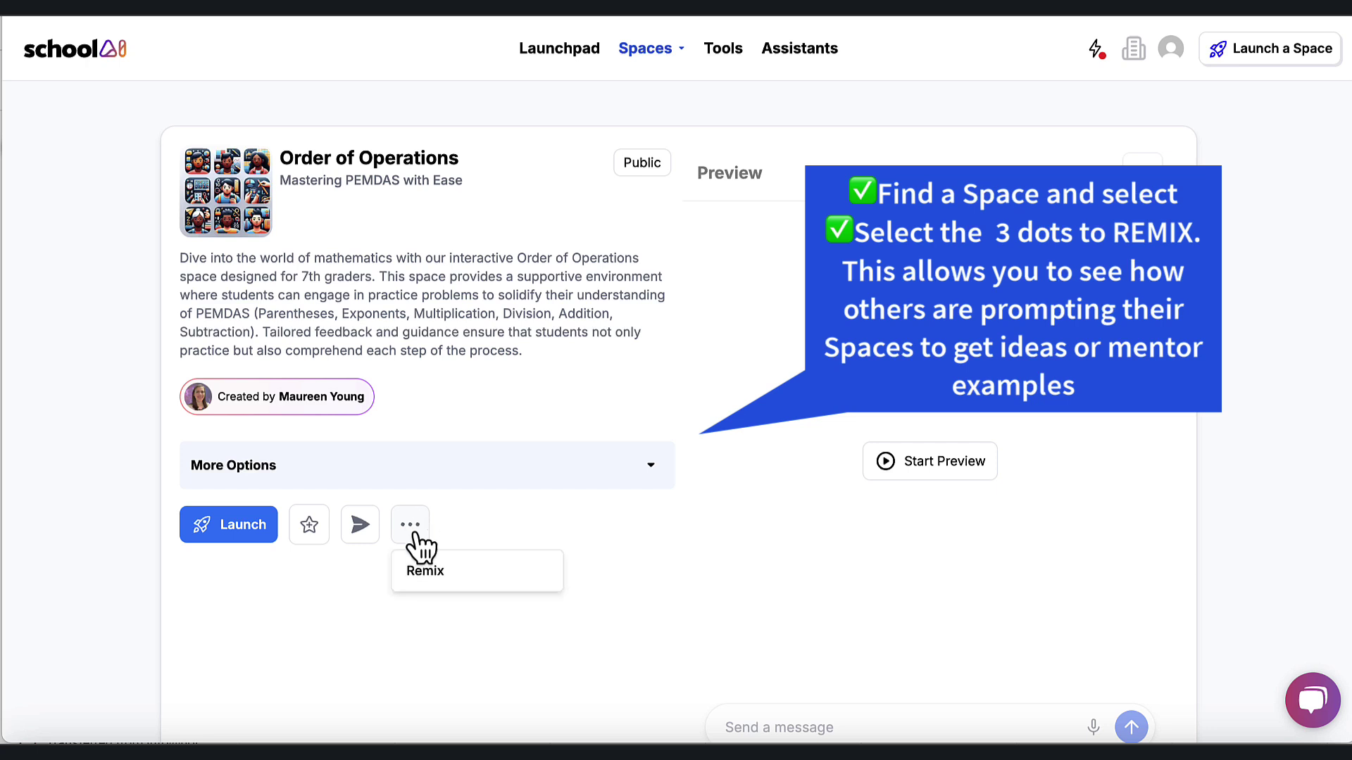
left_click(425, 574)
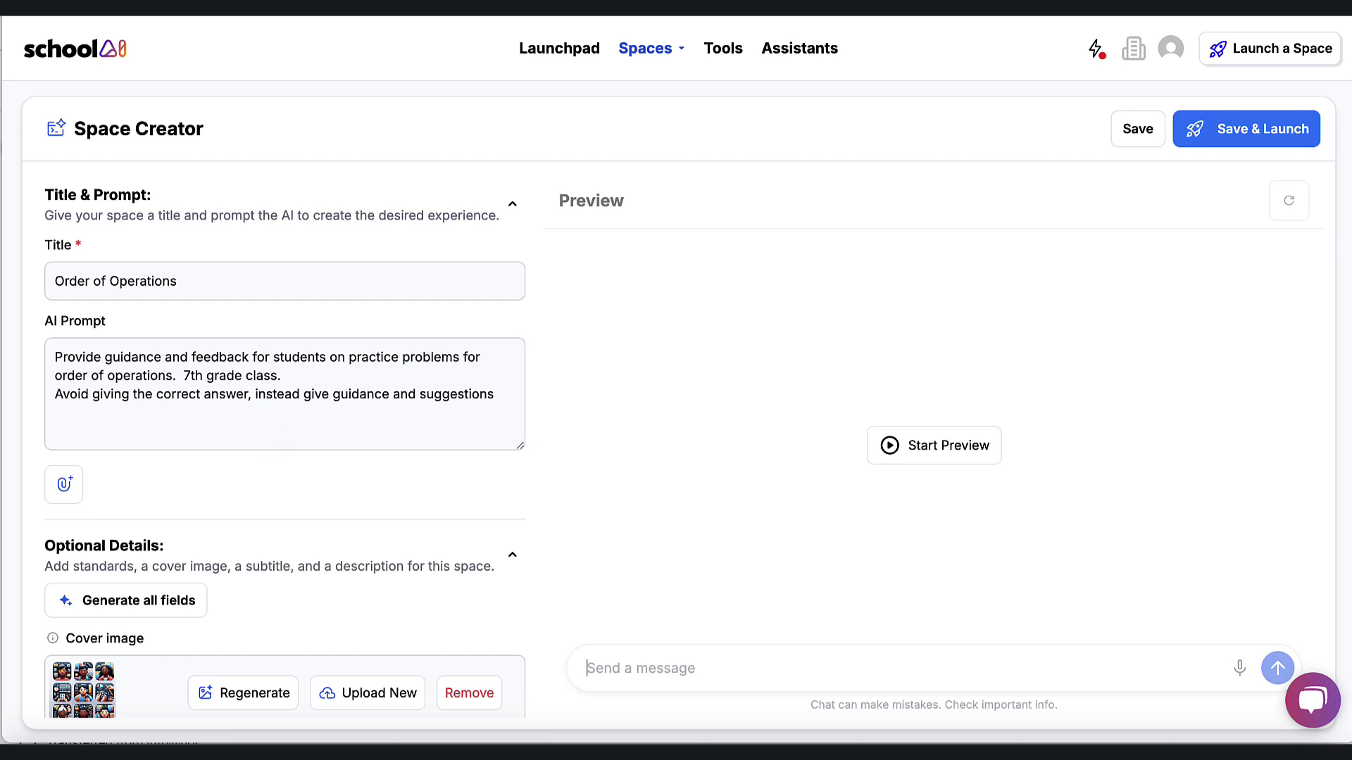
- Leave the remixed space for the Launchpad, showing 25 spaces in My creations and 13 Favorites
left_click(95, 56)
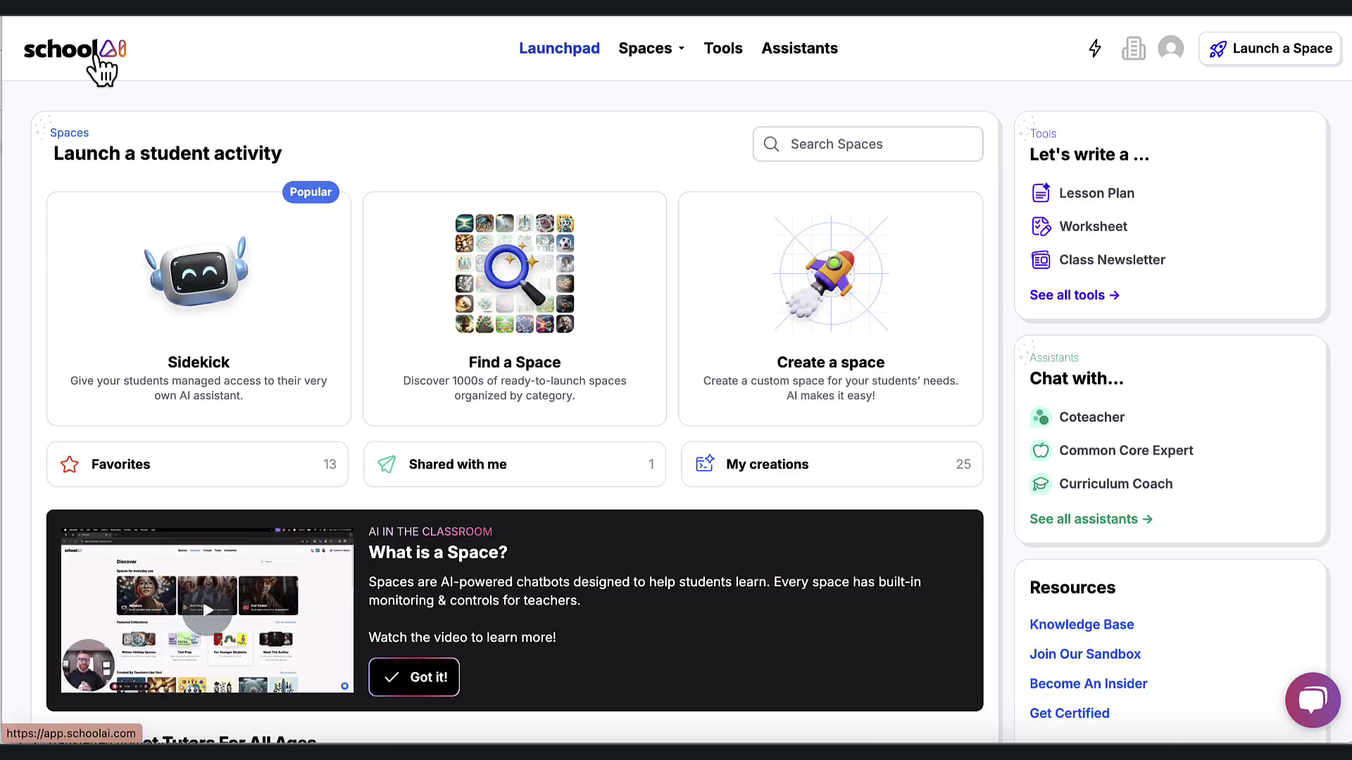